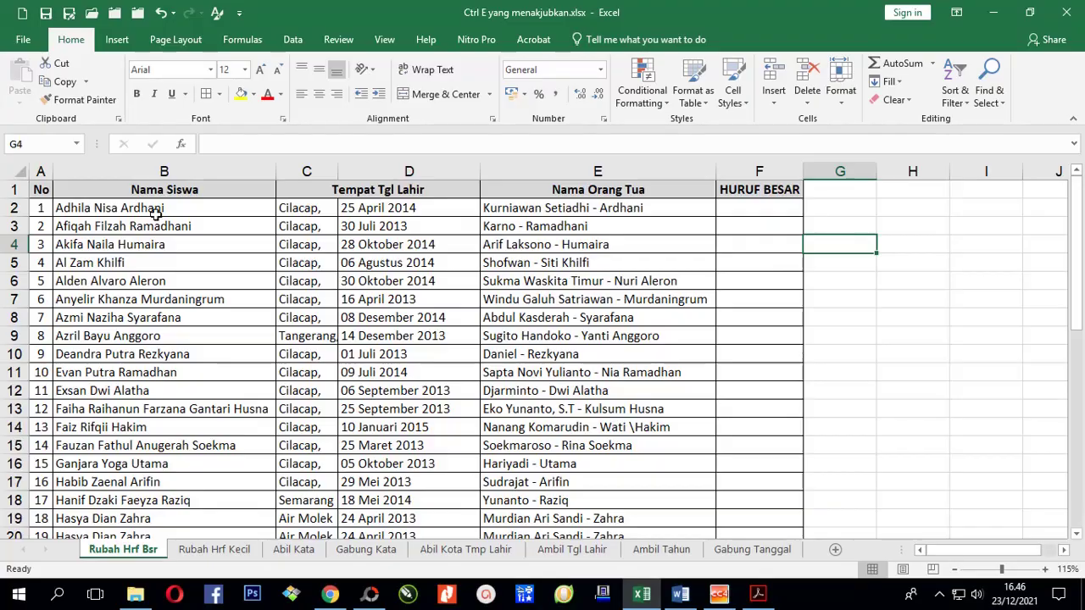
Hide columns C through E, which hold the birthplace, birth date and parent names.
left_click(152, 209)
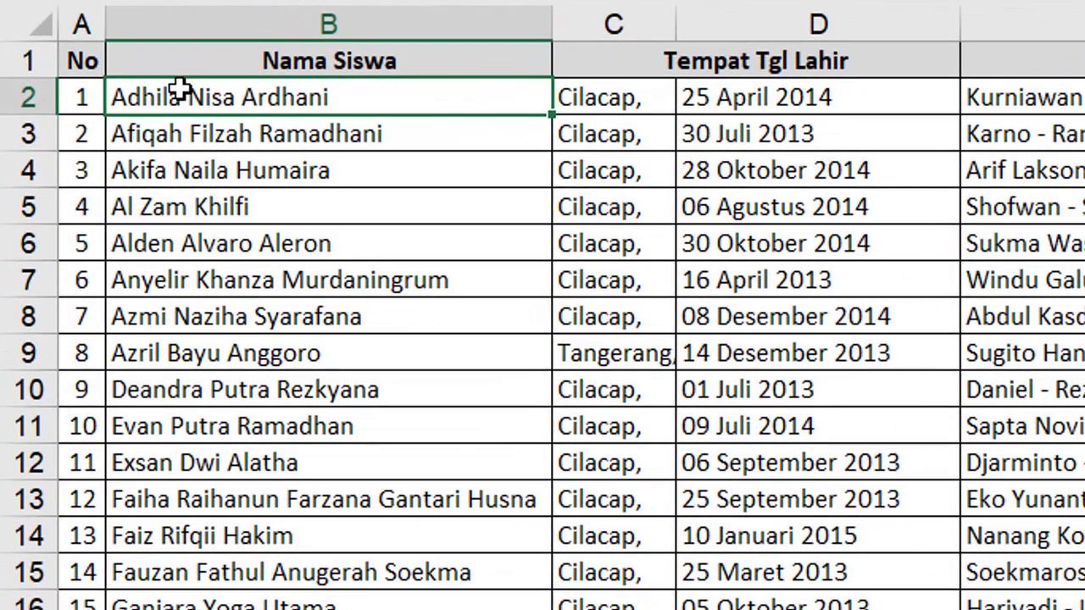
left_click_drag(181, 80, 186, 555)
left_click(205, 99)
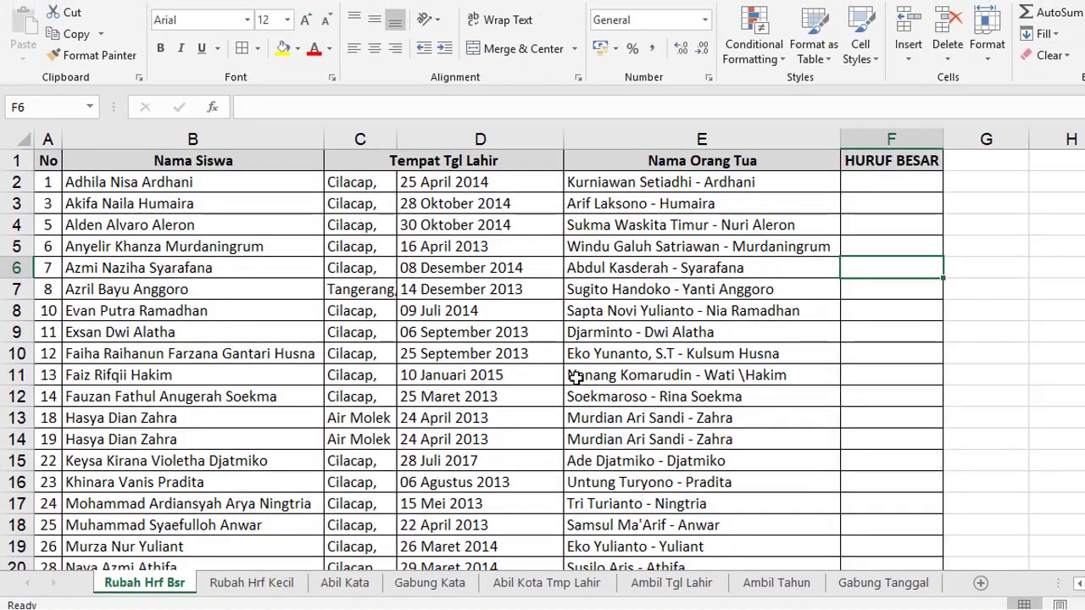
left_click_drag(360, 139, 640, 134)
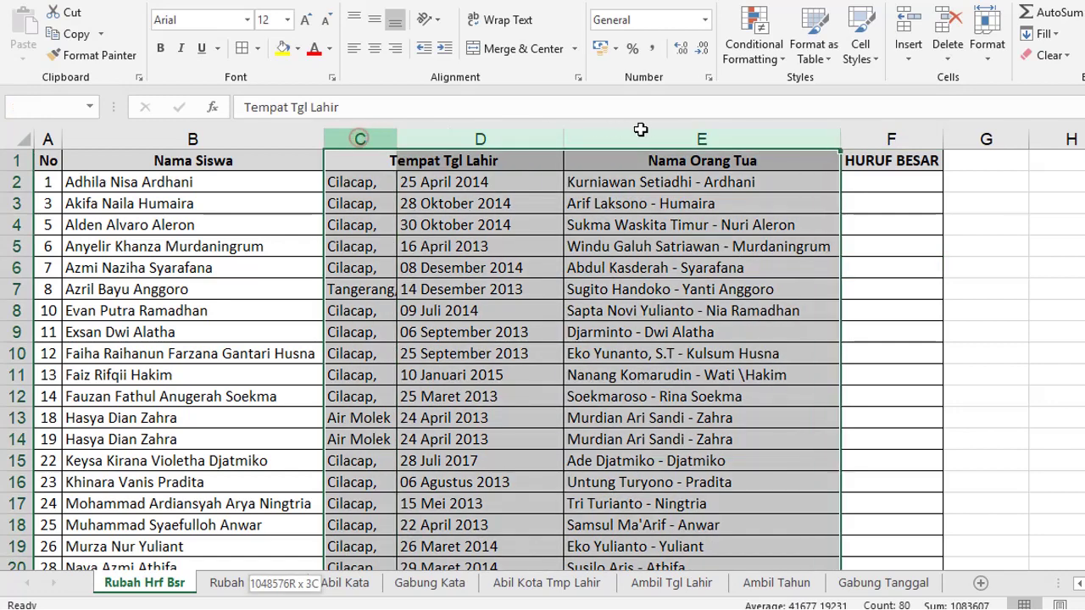
left_click(986, 49)
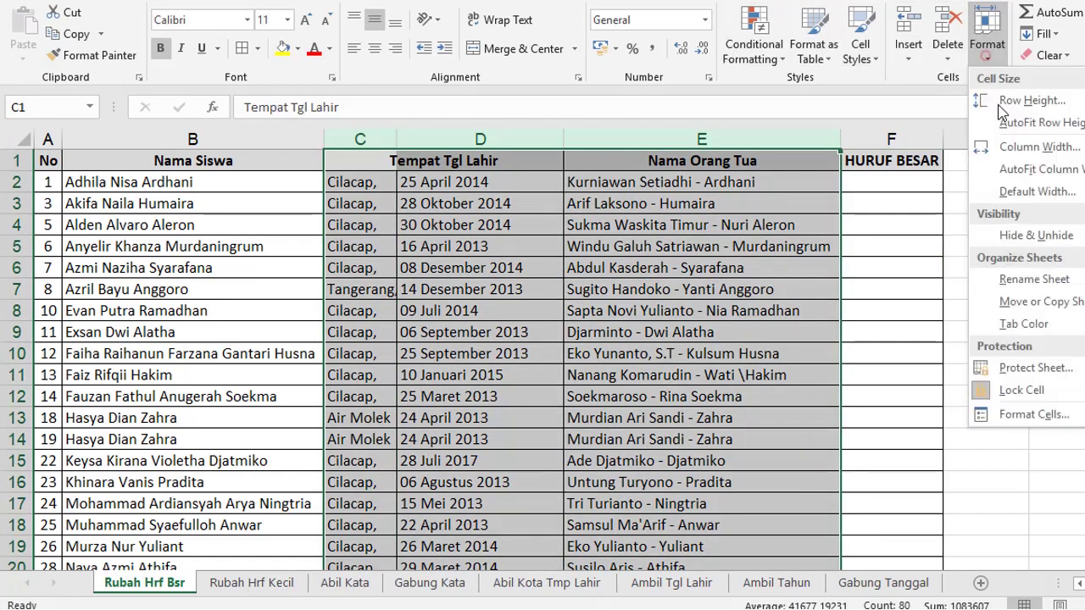
mouse_move(1038, 236)
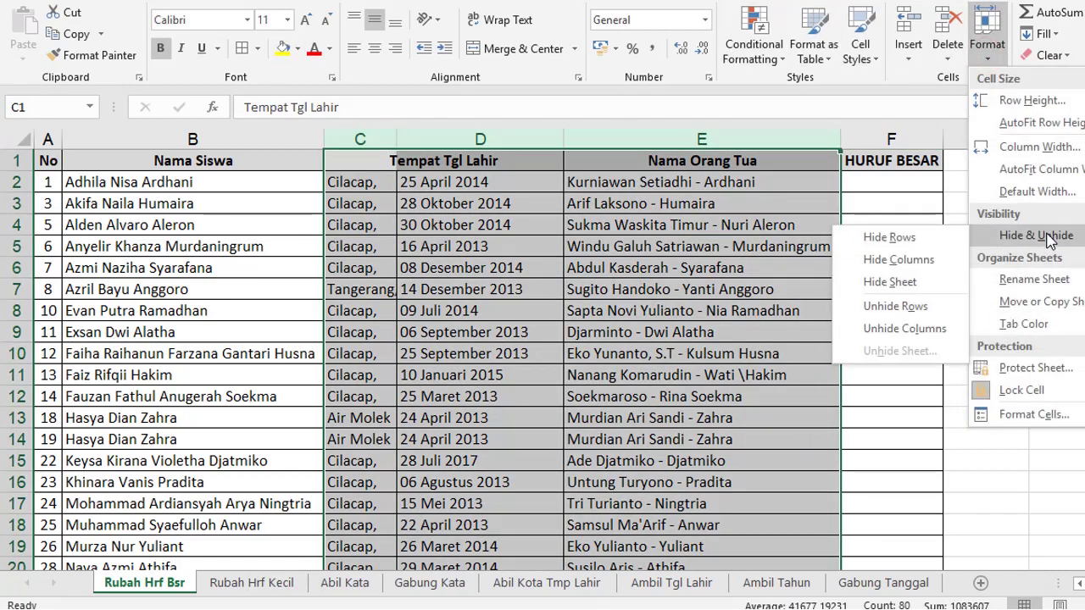
left_click(901, 259)
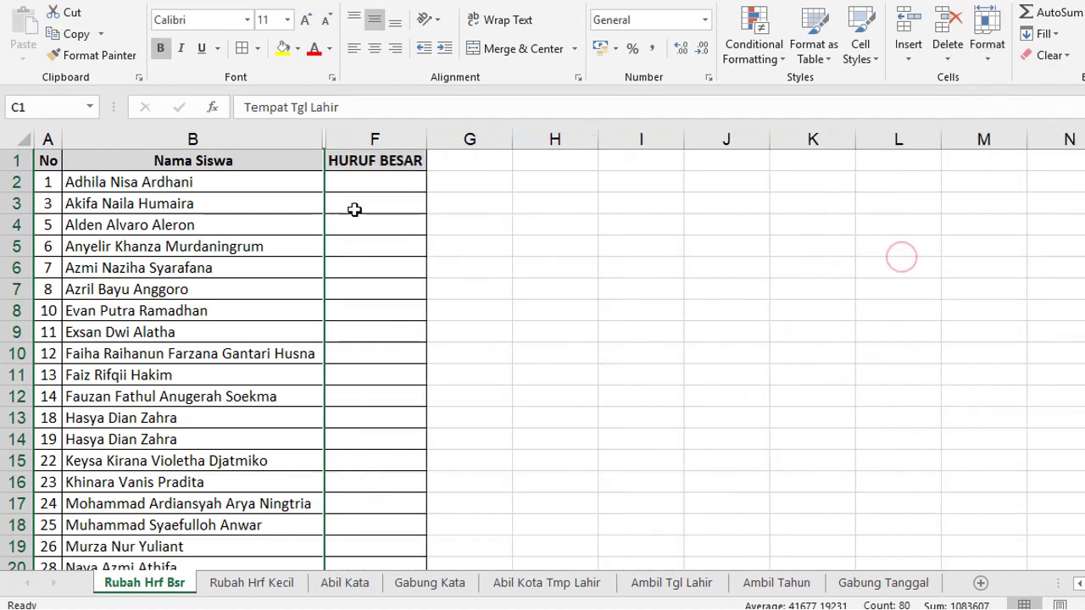
Enter the first student's name from B2 in all capitals in F2.
left_click(363, 183)
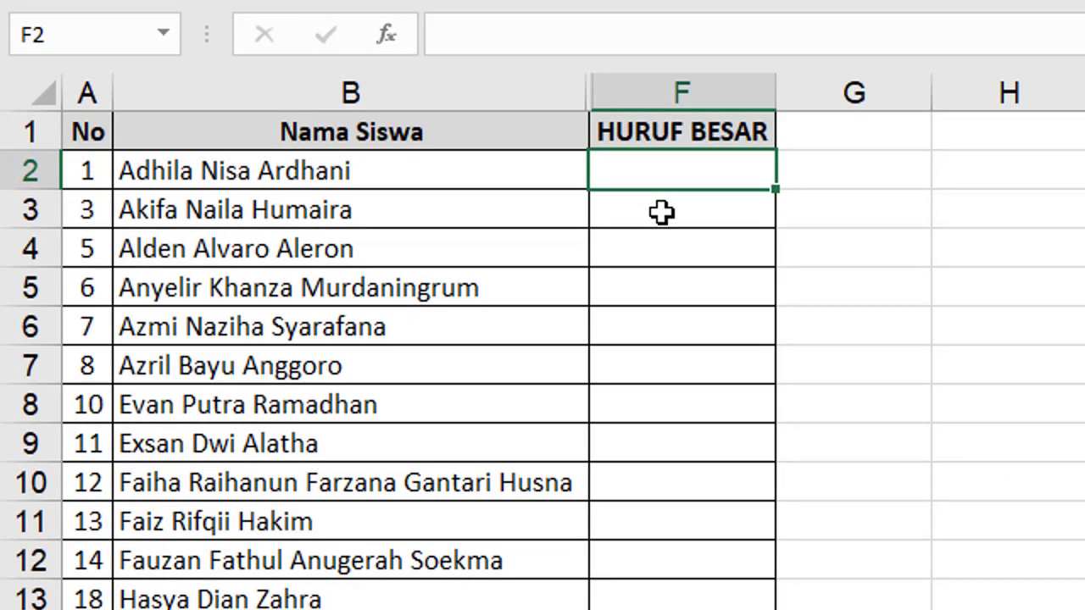
left_click(664, 174)
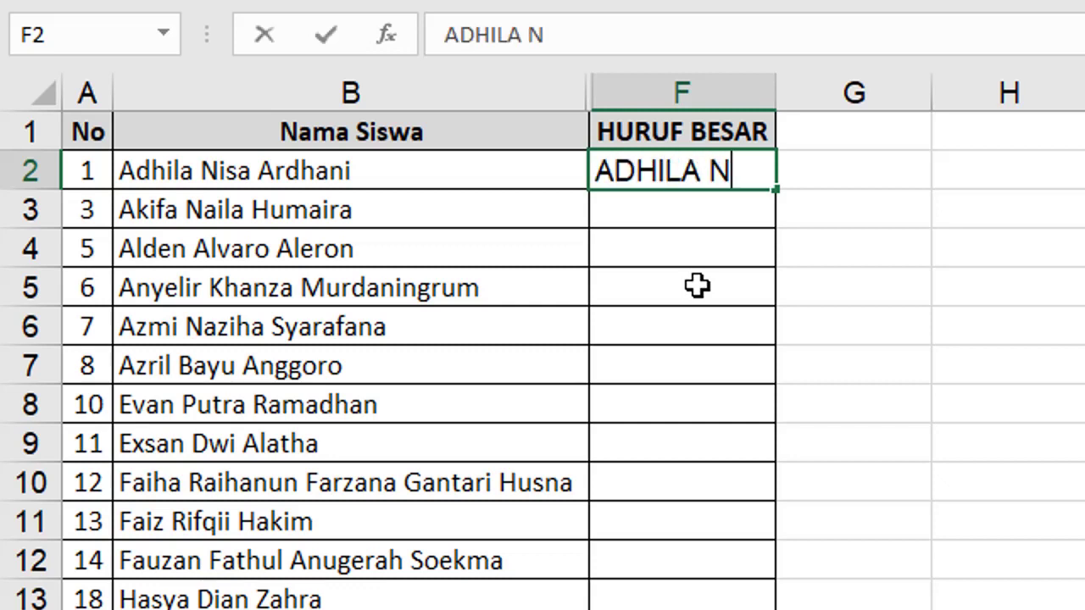
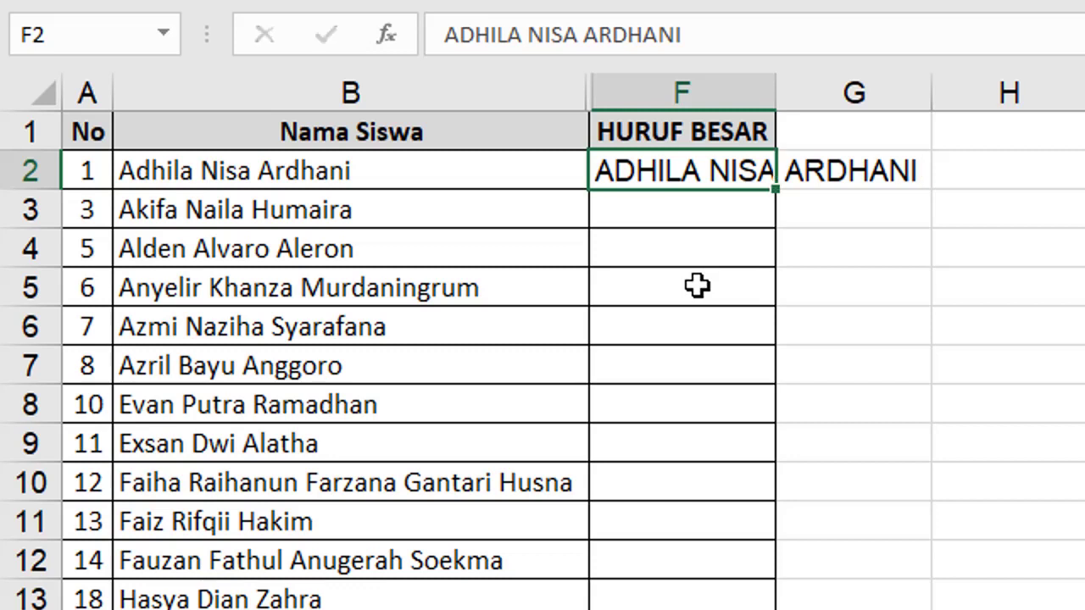
key("Return")
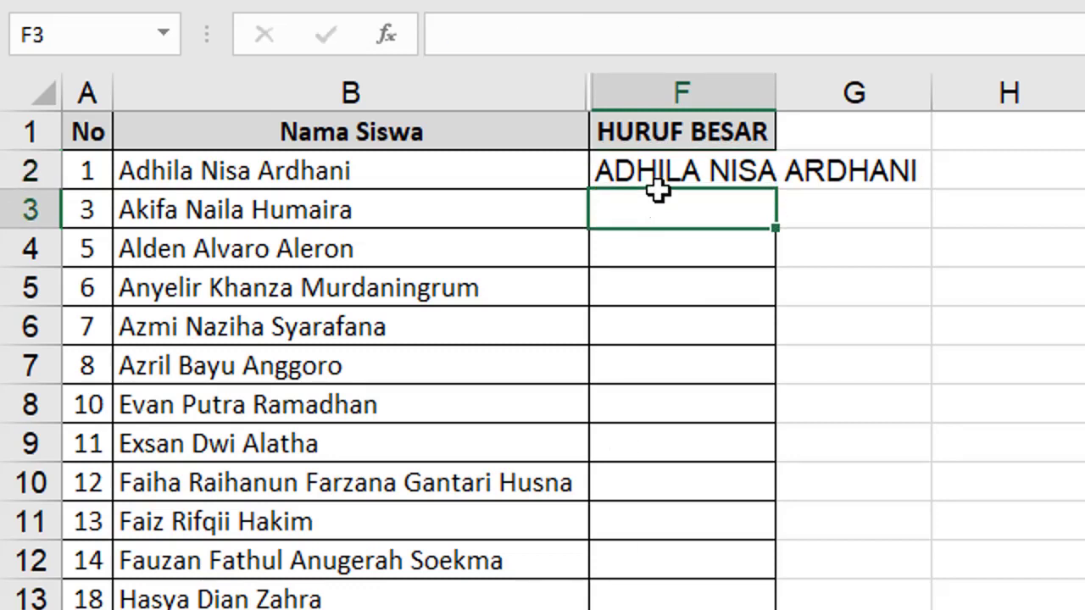
left_click(660, 176)
left_click(223, 175)
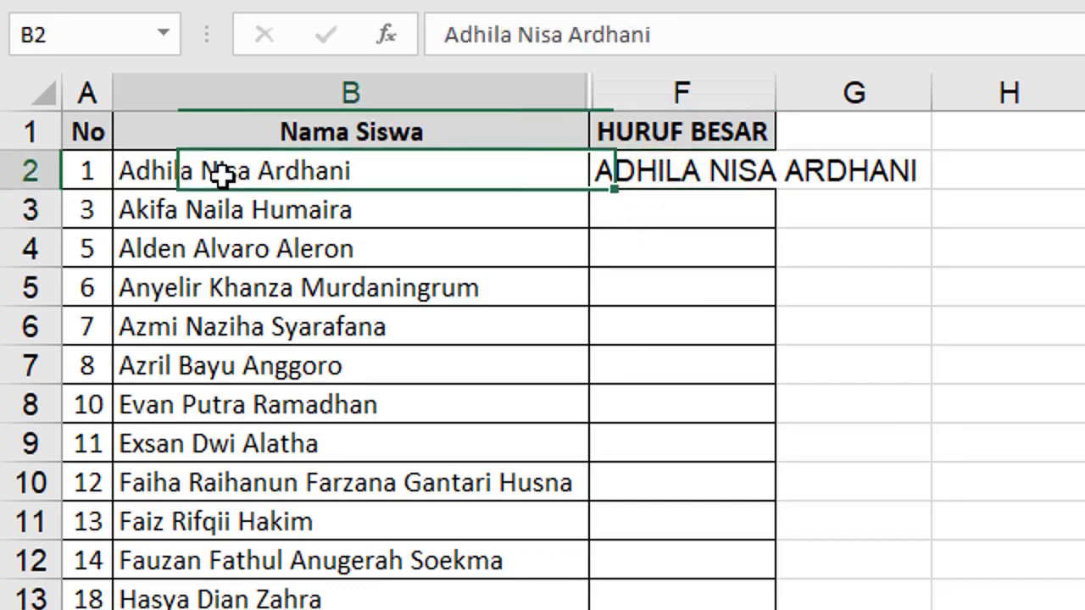
Flash Fill the remaining HURUF BESAR cells from F3 with Ctrl+E.
left_click(655, 212)
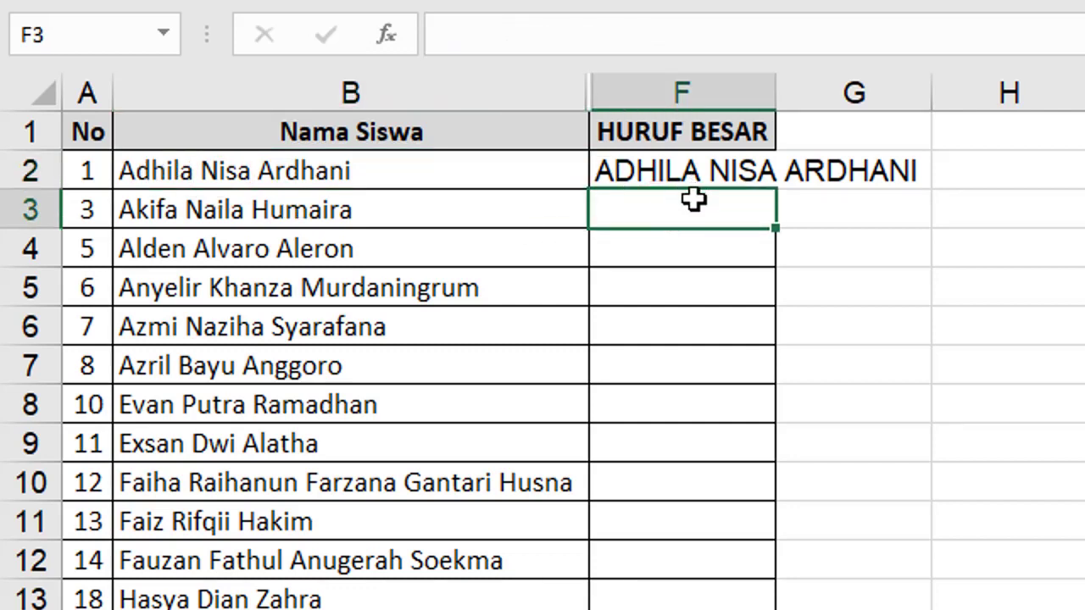
left_click(680, 212)
key("ctrl+e")
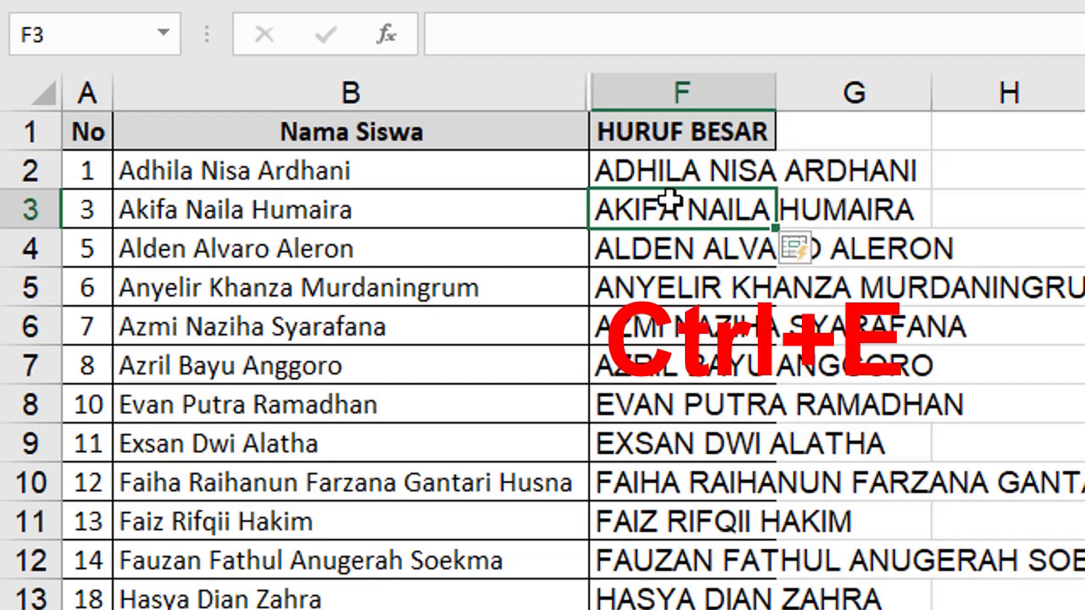
Compare the capitalised names in F2–F4 against the original names in B2–B4.
scroll(542, 360, "down", 1)
scroll(542, 360, "up", 1)
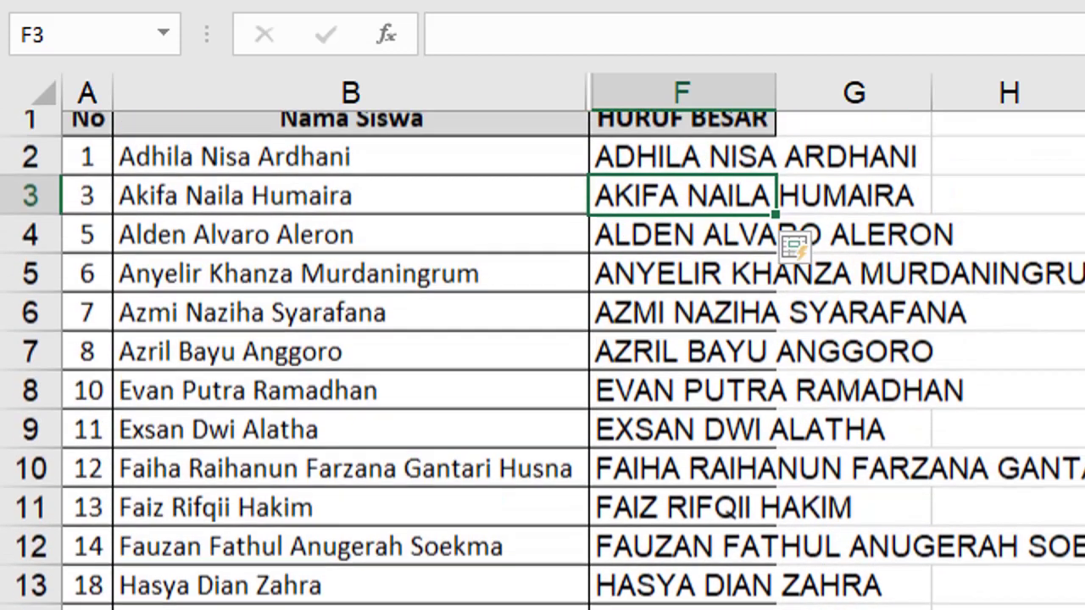
scroll(668, 210, "up", 1)
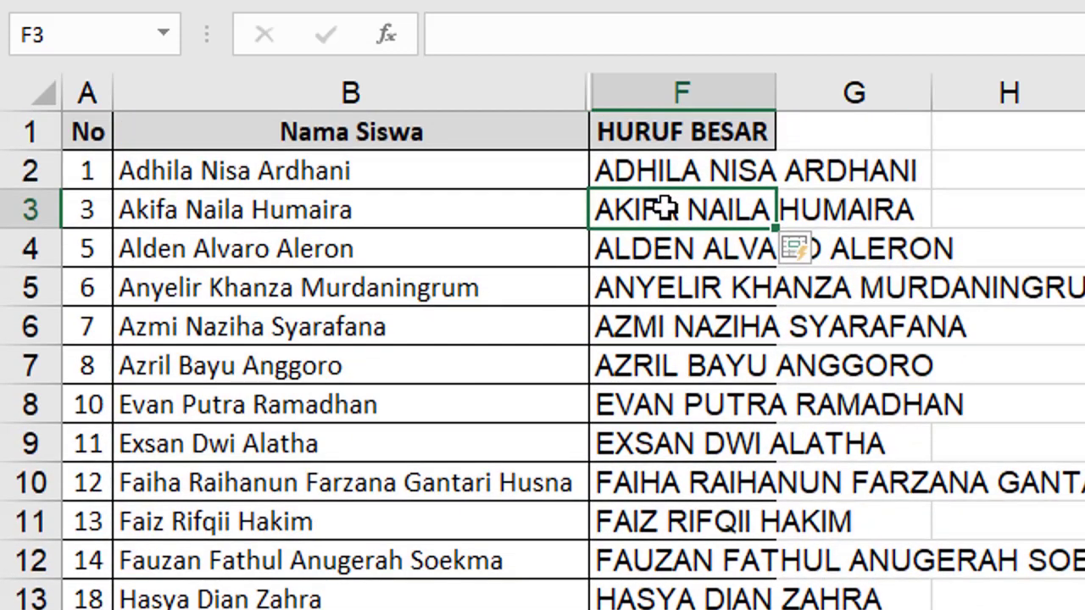
left_click(653, 169)
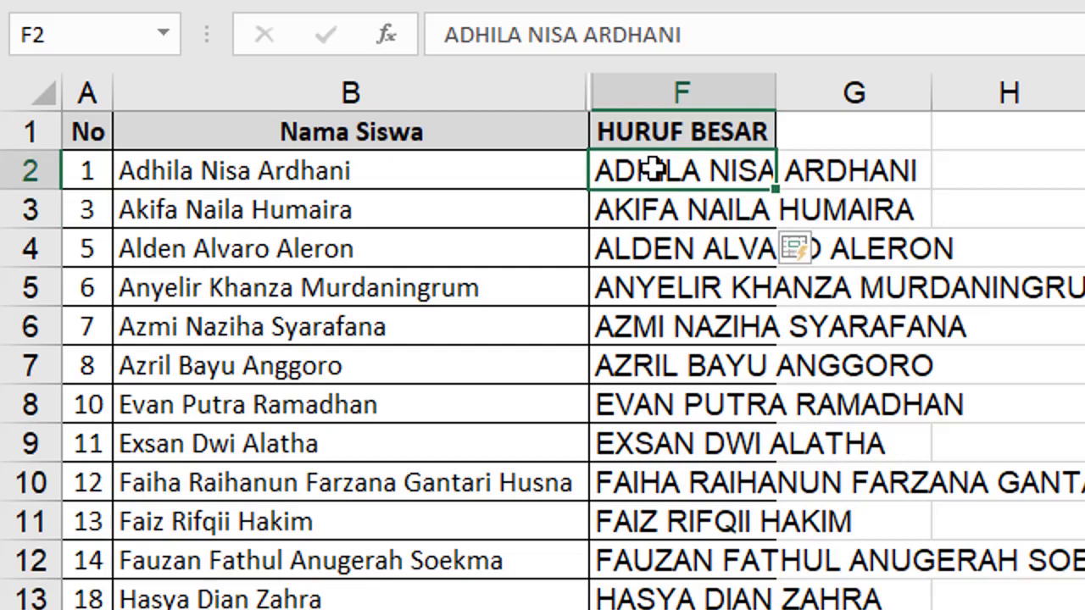
left_click(284, 157)
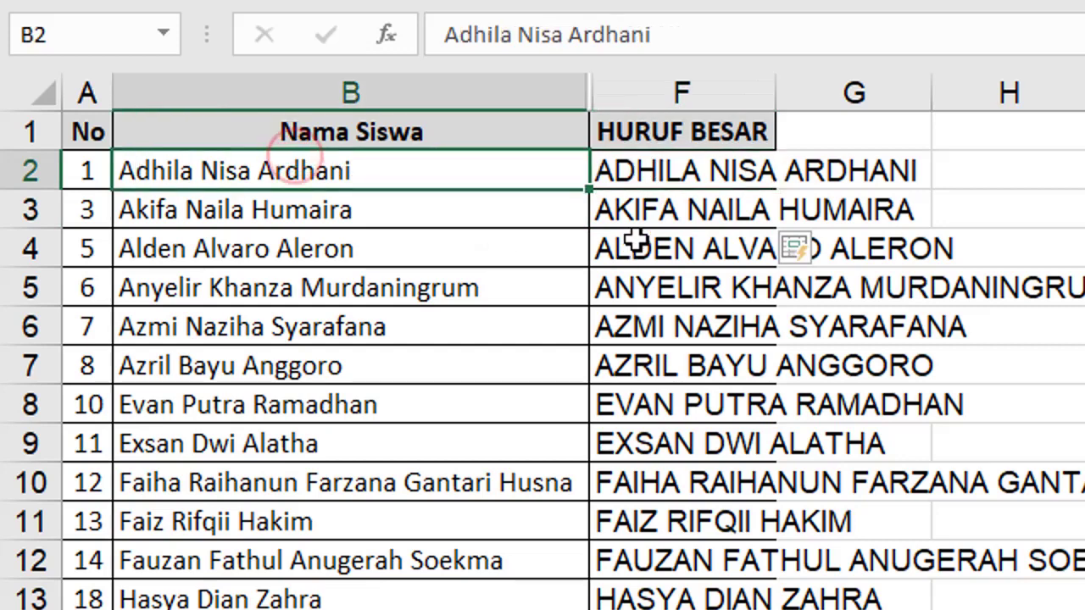
left_click(641, 214)
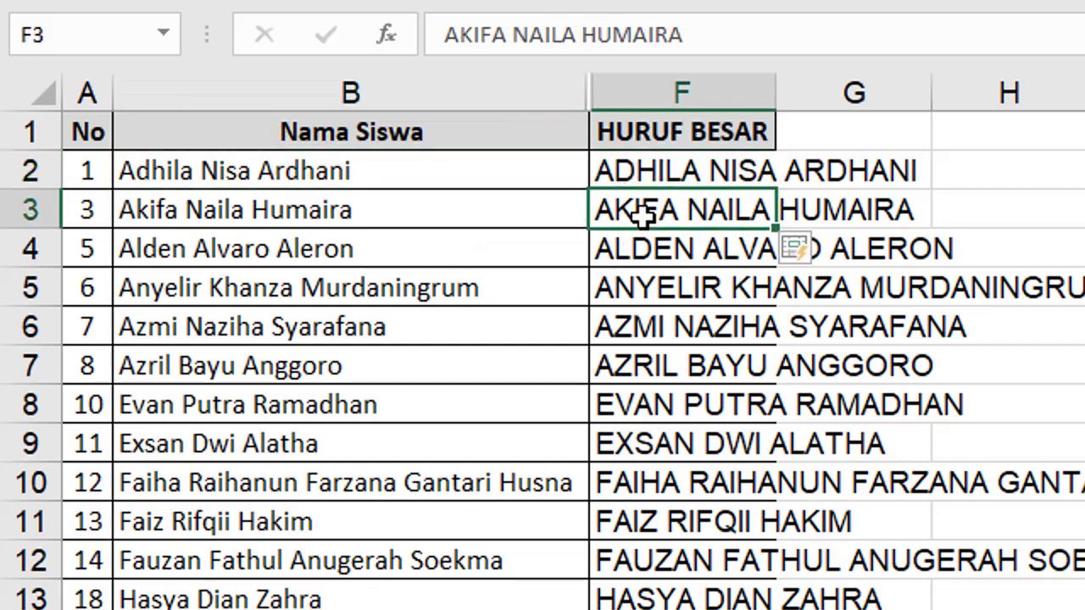
left_click(177, 214)
left_click(644, 221)
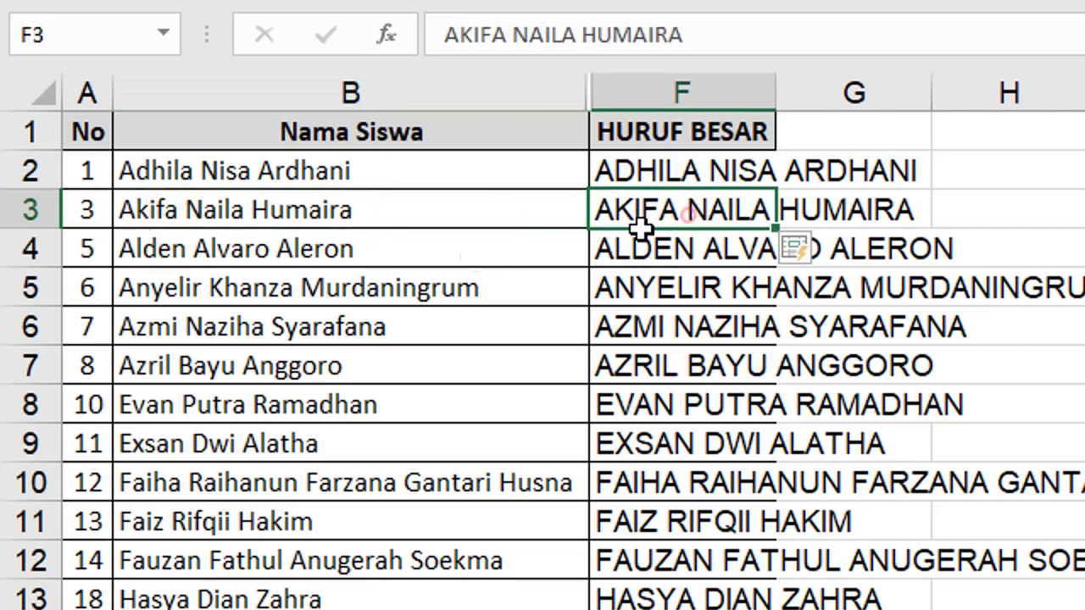
left_click(222, 251)
left_click(712, 250)
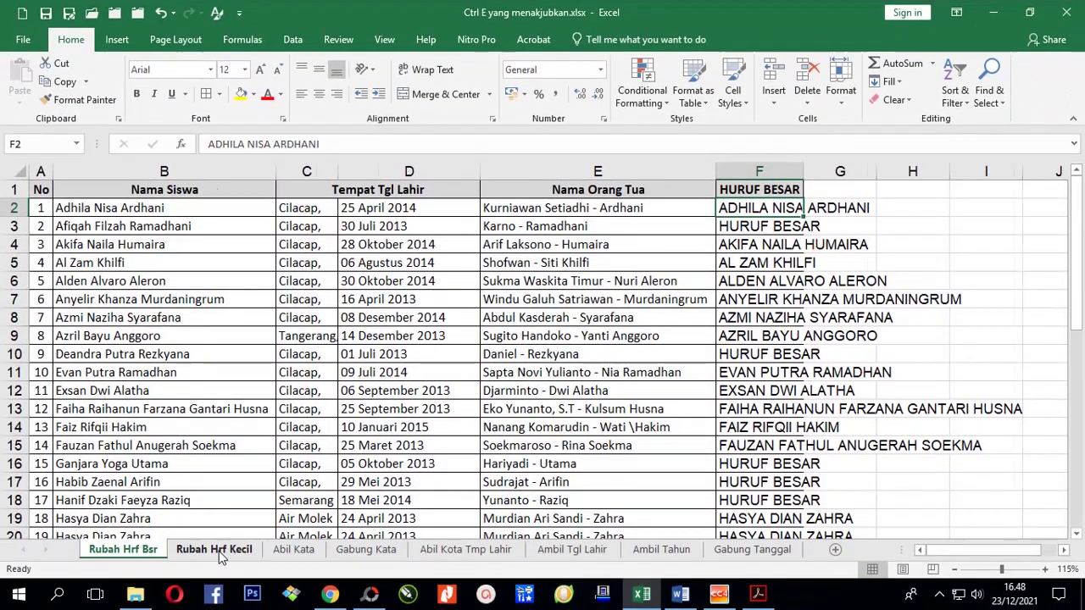
Switch to the Rubah Hrf Kecil sheet and review the capitalised student names.
left_click(216, 550)
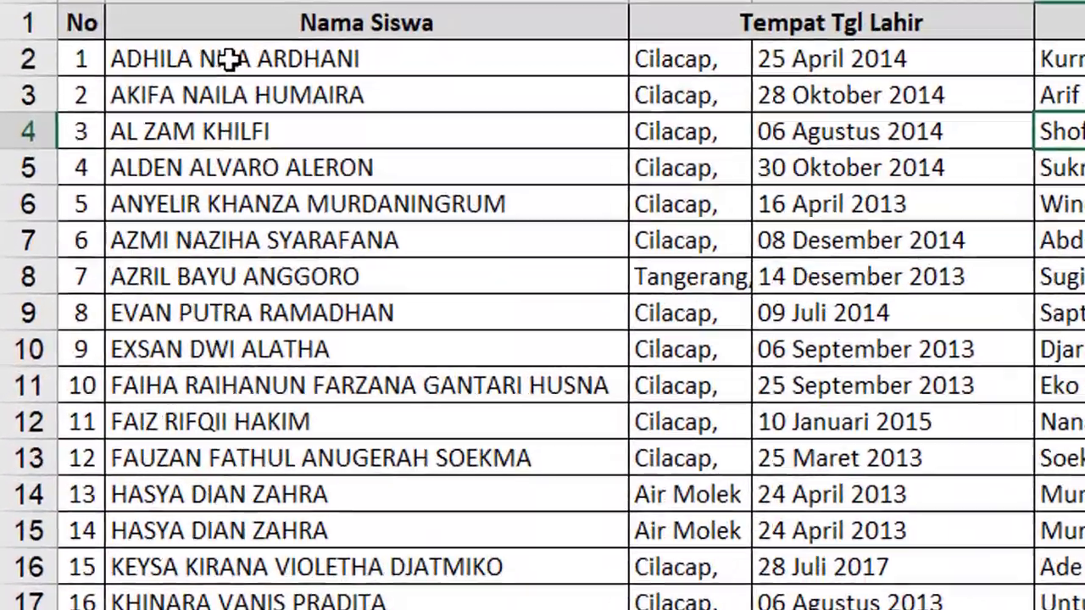
left_click_drag(229, 59, 307, 593)
left_click(254, 66)
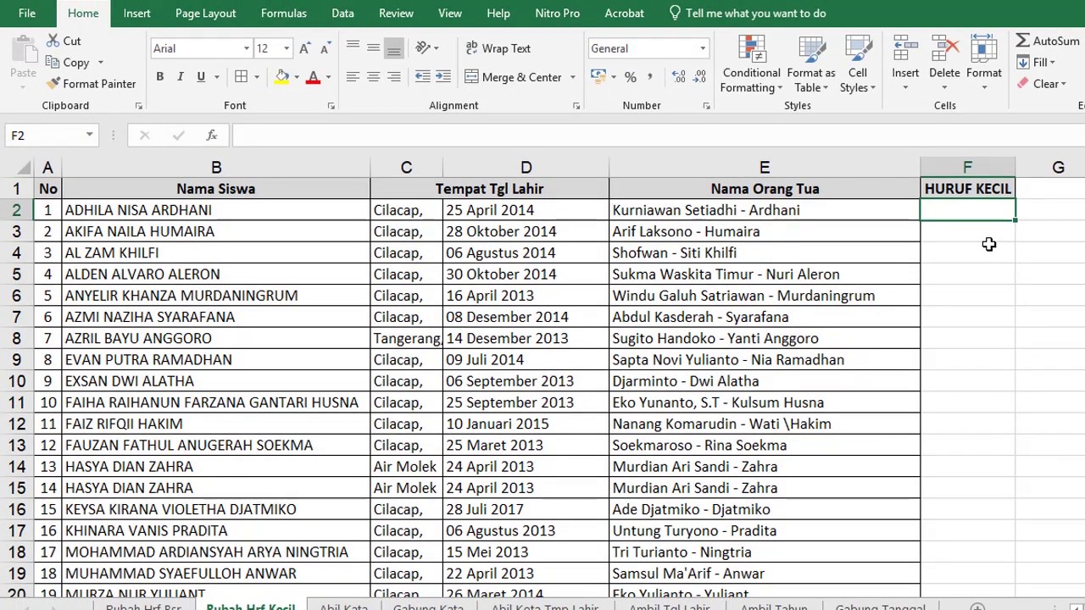
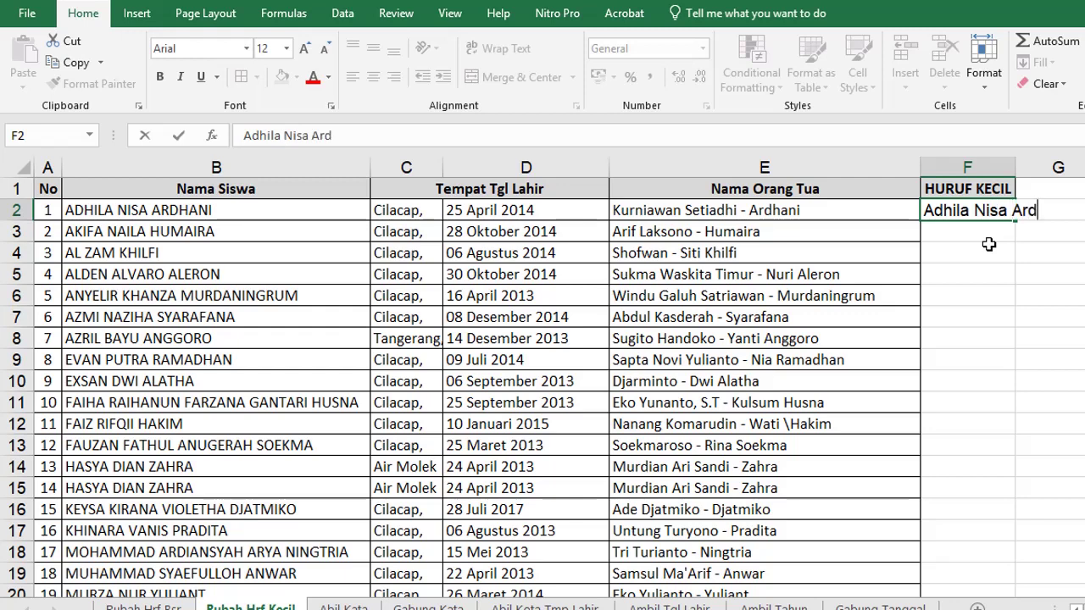
Type the first name in proper case in F2, then Flash Fill the HURUF KECIL column.
key("Return")
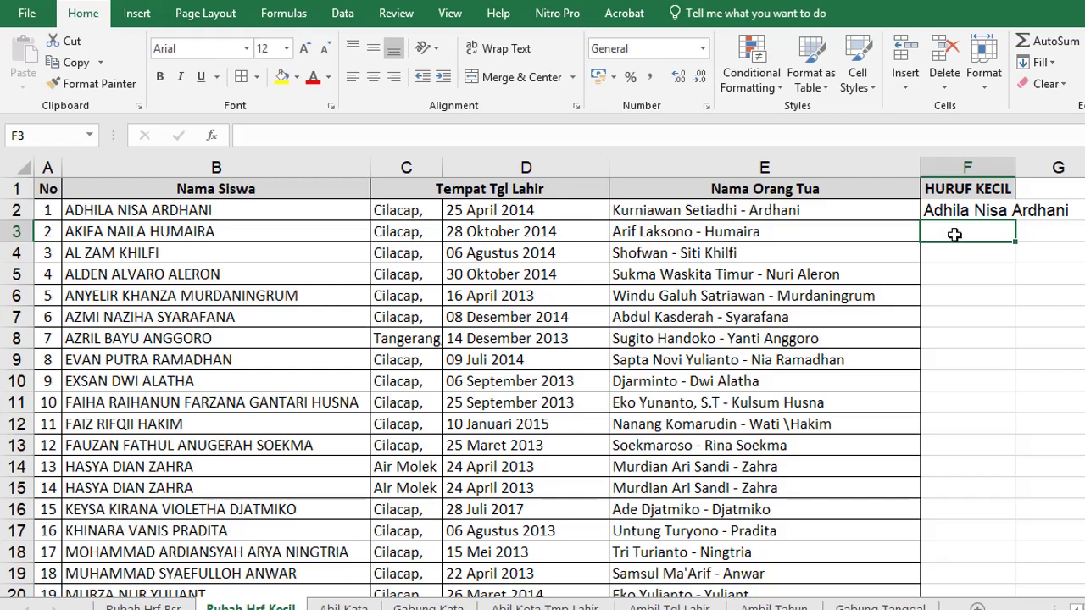
key("ctrl+e")
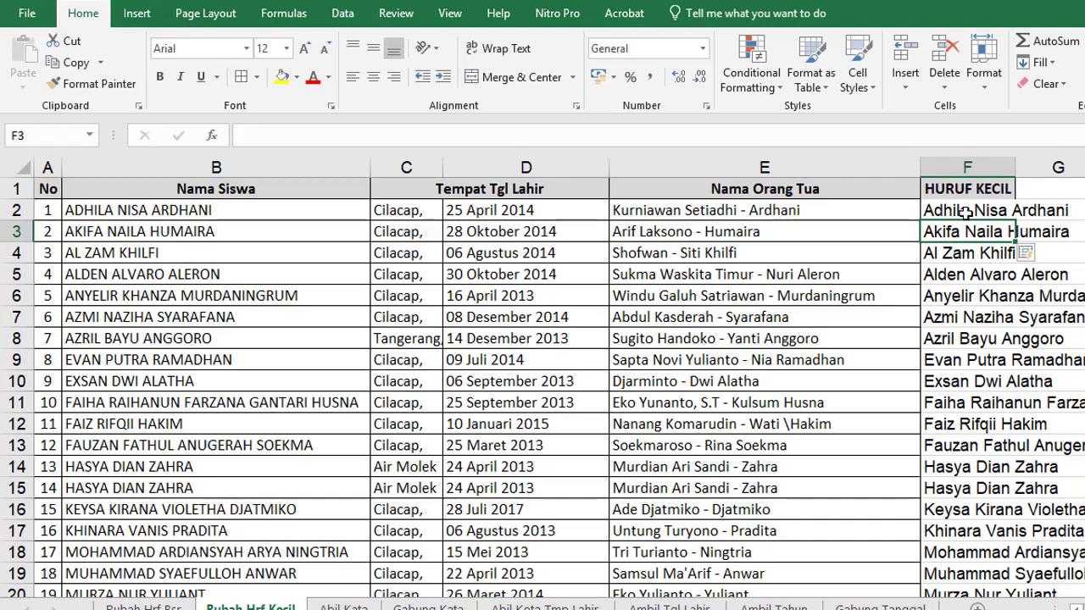
scroll(960, 334, "down", 4)
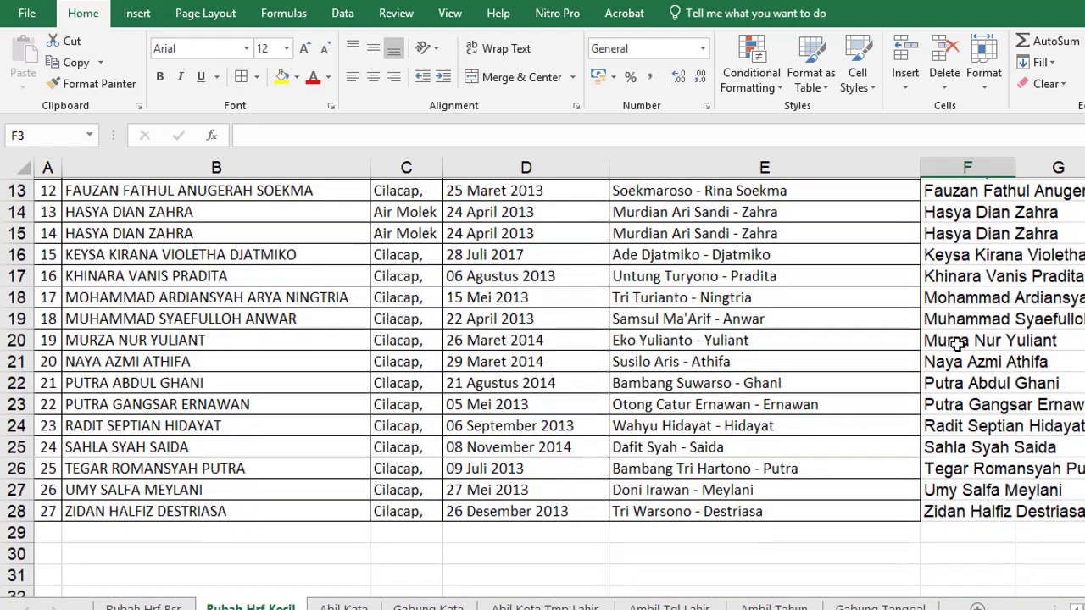
scroll(965, 424, "up", 4)
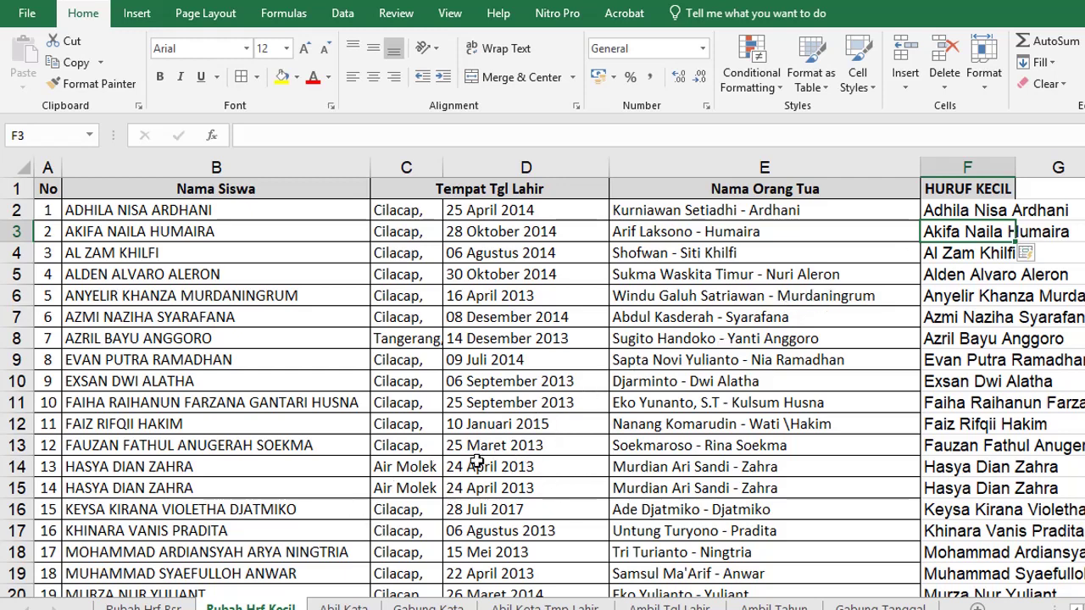
On the Abil Kata sheet, enter the first student's first name in F2 and Flash Fill Nama Depan.
left_click(344, 606)
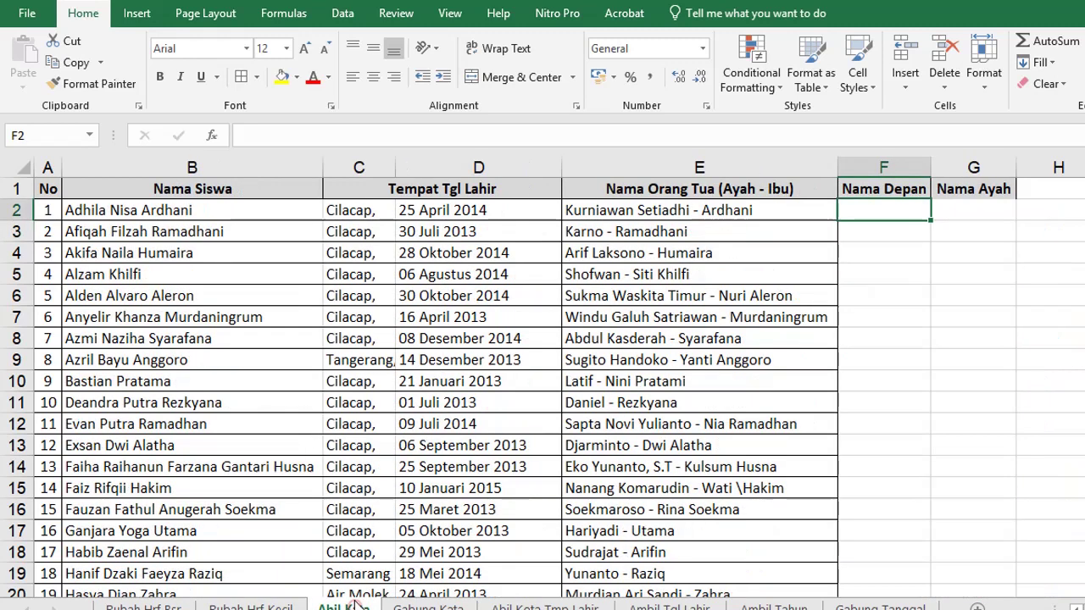
left_click_drag(127, 210, 116, 446)
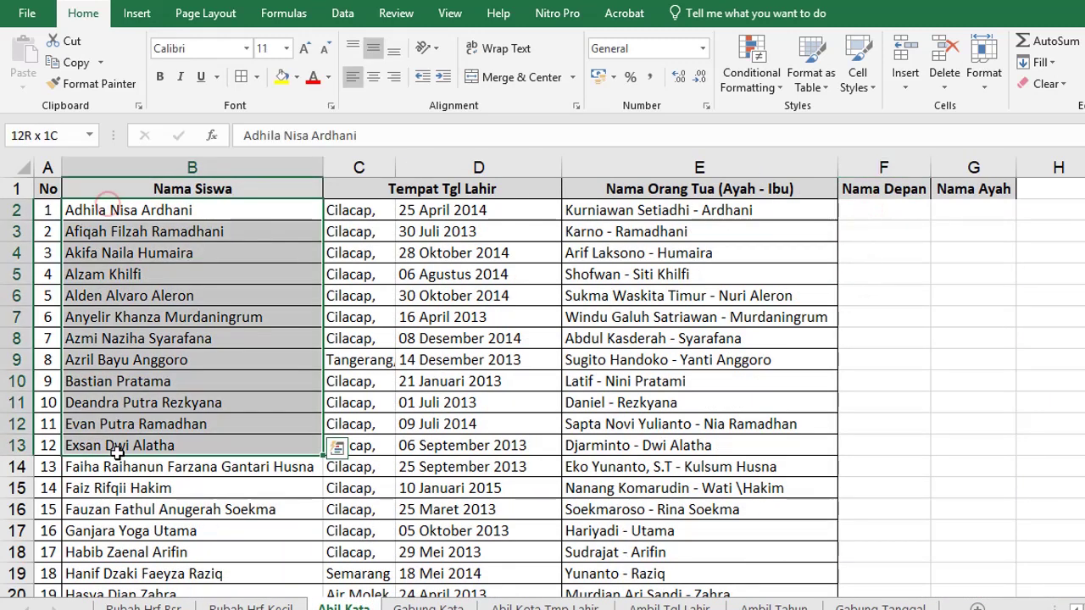
left_click(879, 212)
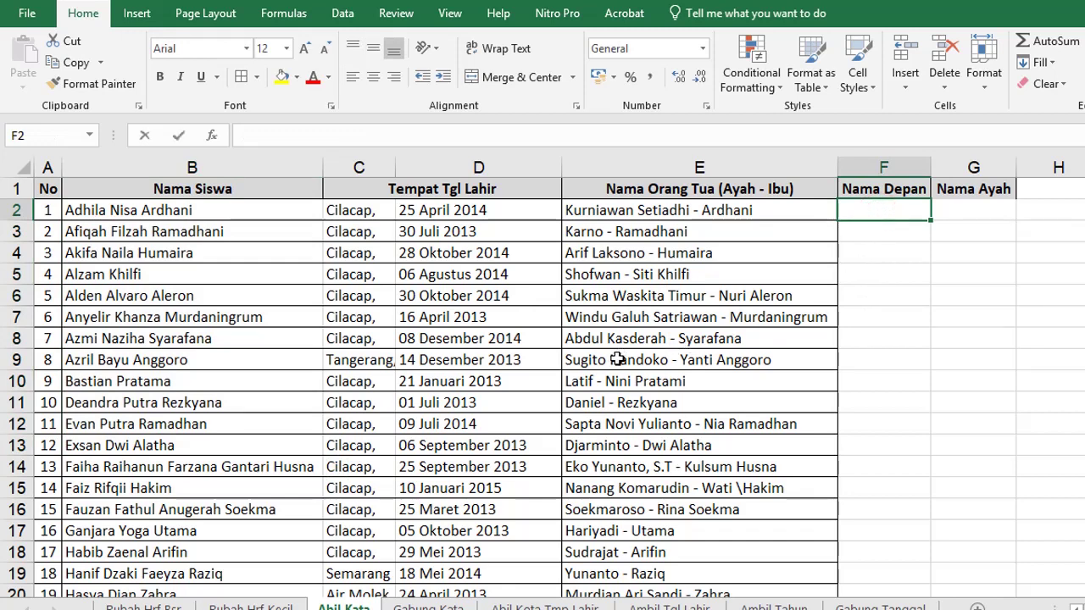
type("Adhila")
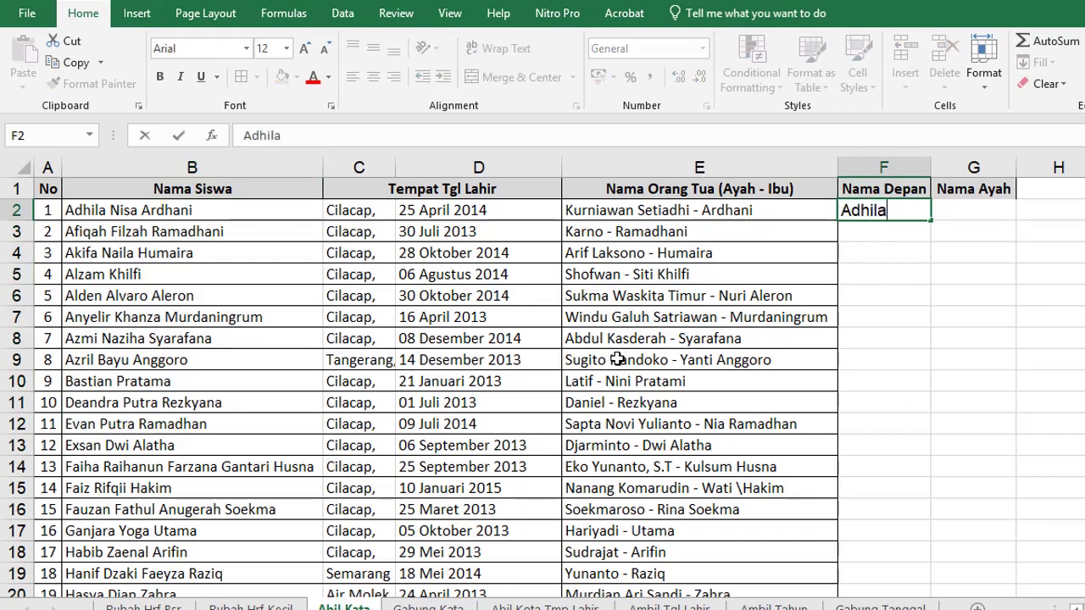
key("Return")
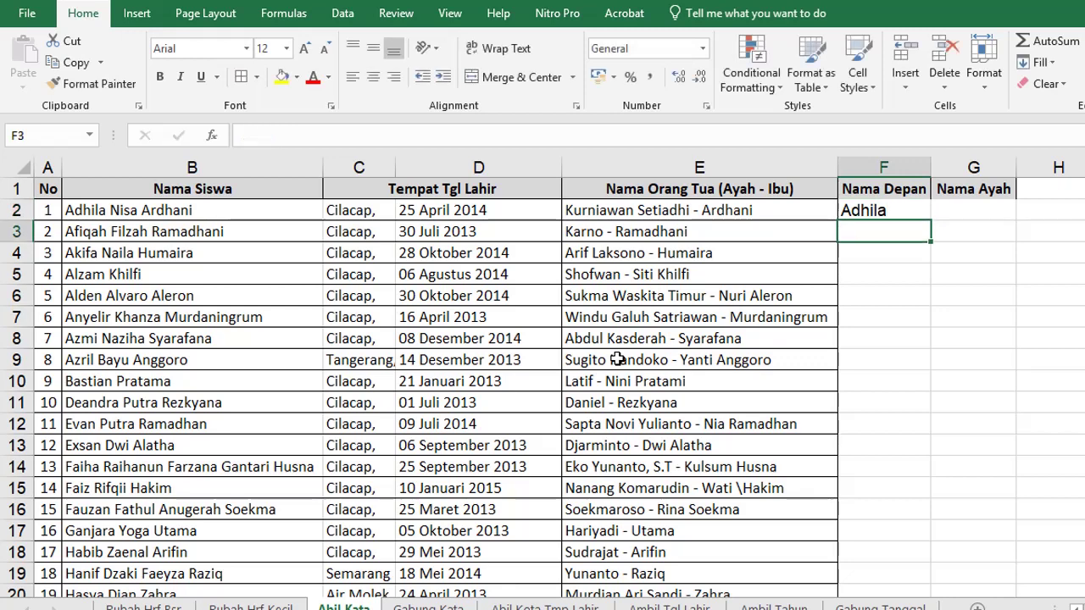
key("ctrl+e")
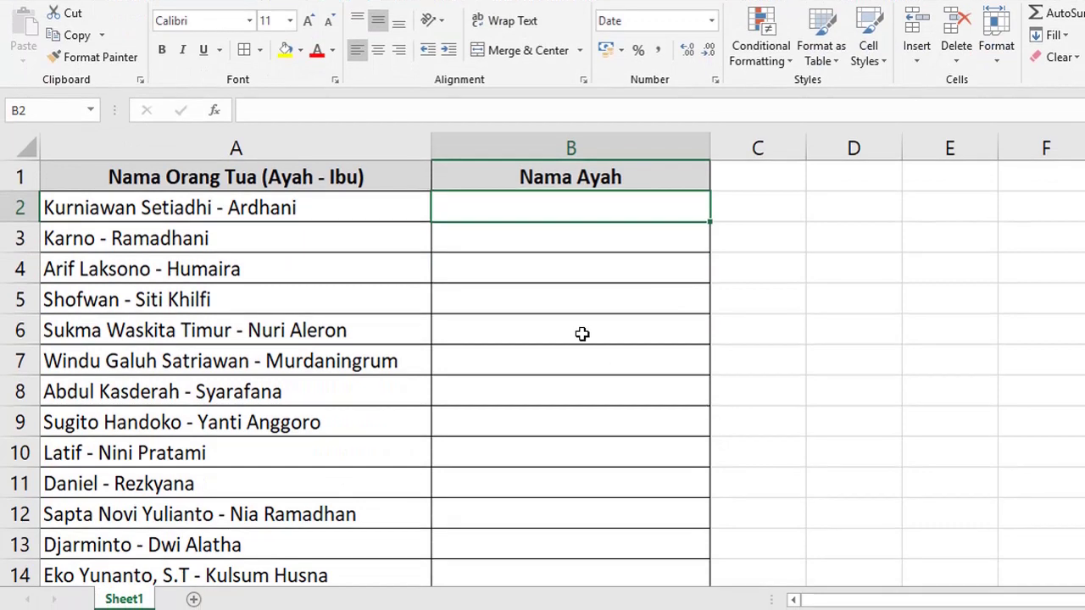
On Sheet1, type the first father's name in B2 and Flash Fill the Nama Ayah column.
left_click(503, 207)
left_click(201, 182)
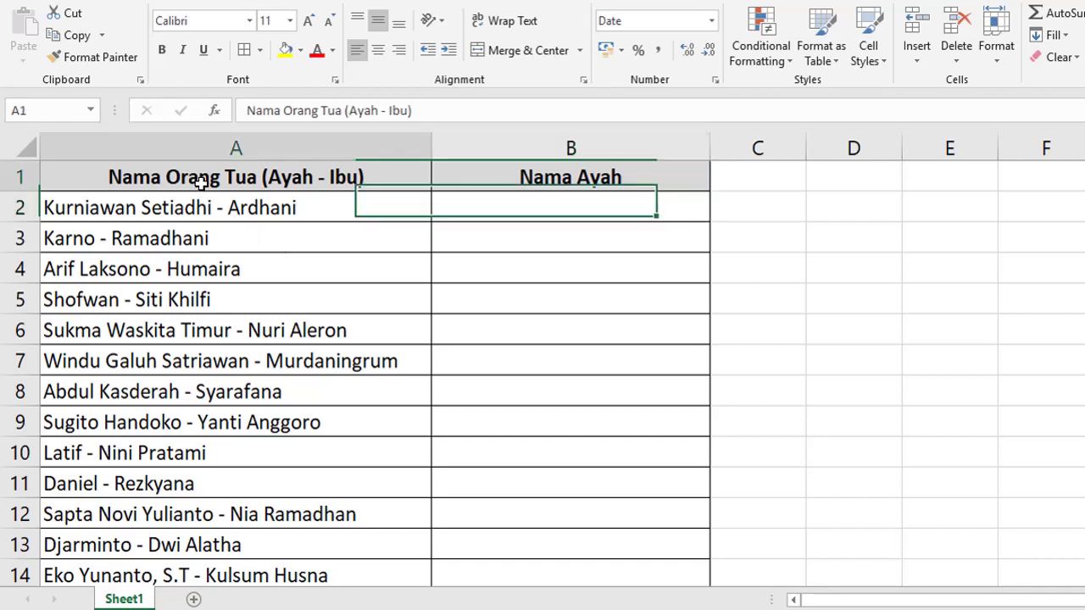
left_click(259, 212)
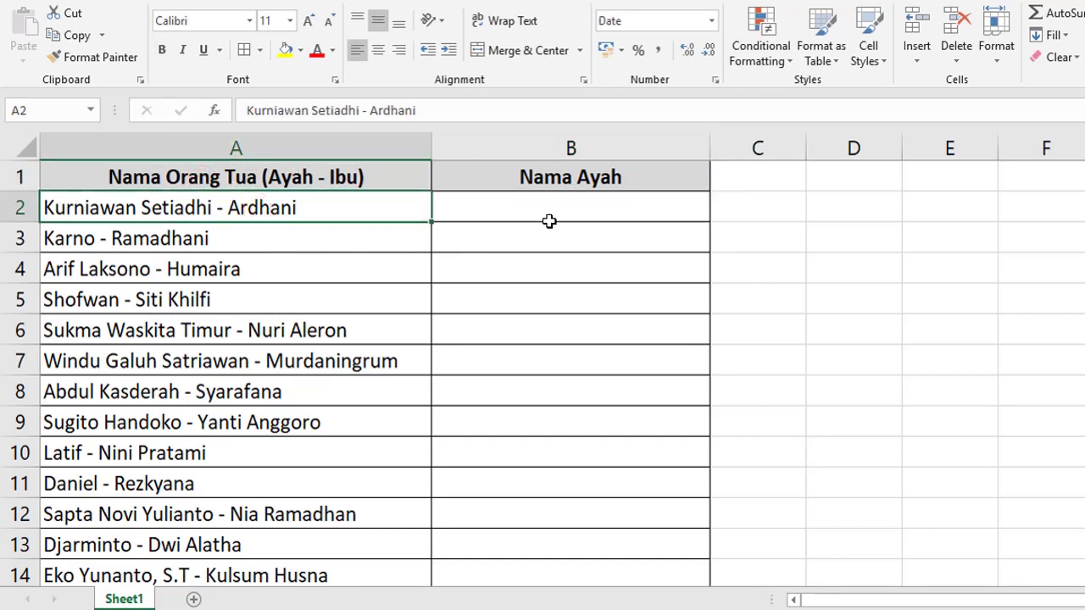
left_click(528, 203)
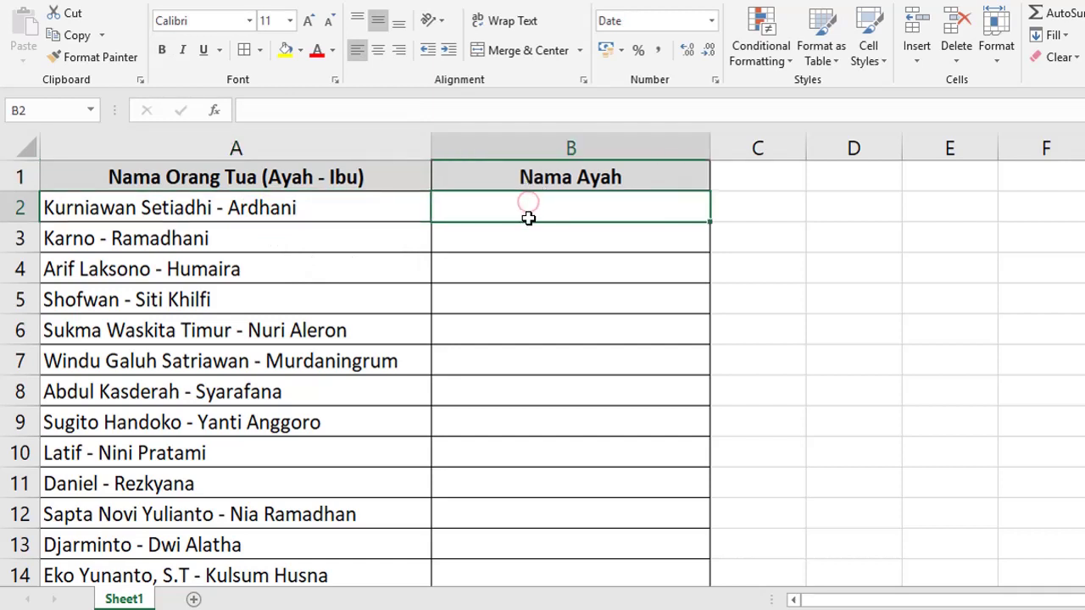
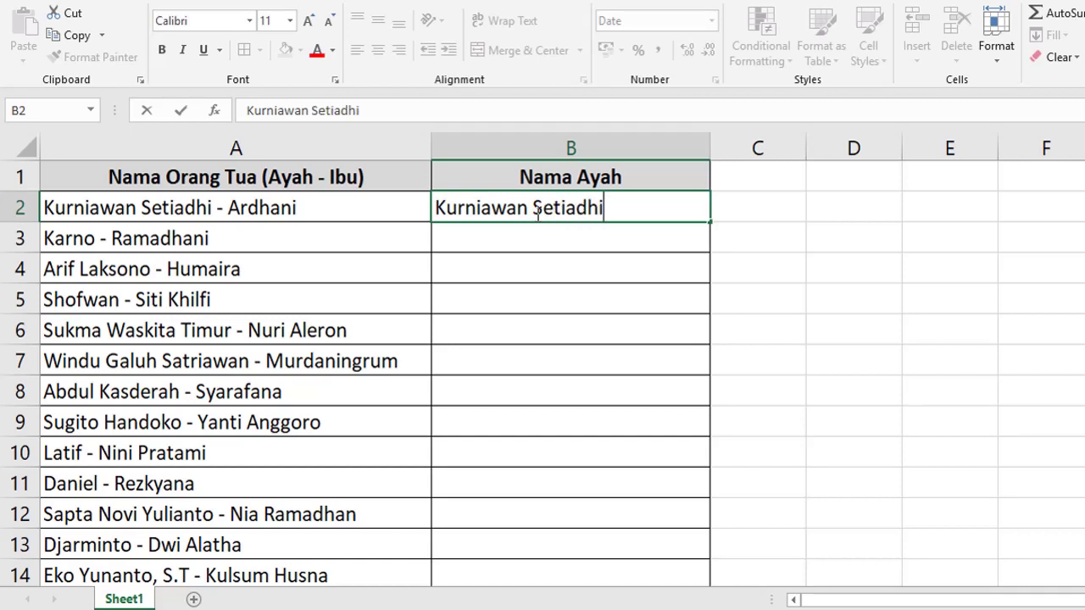
key("Return")
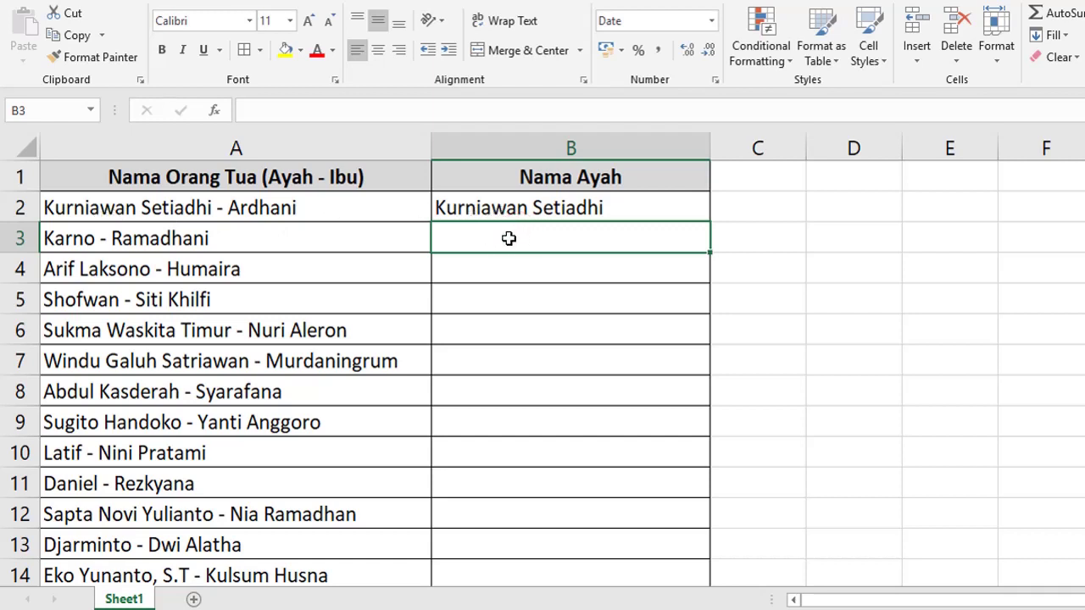
key("ctrl+e")
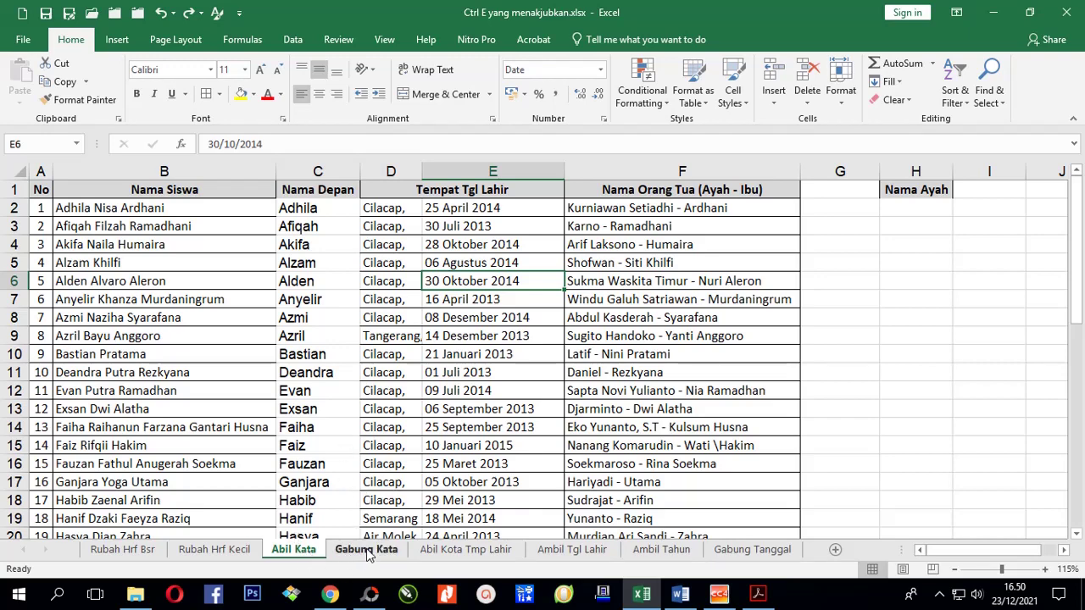
left_click(307, 285)
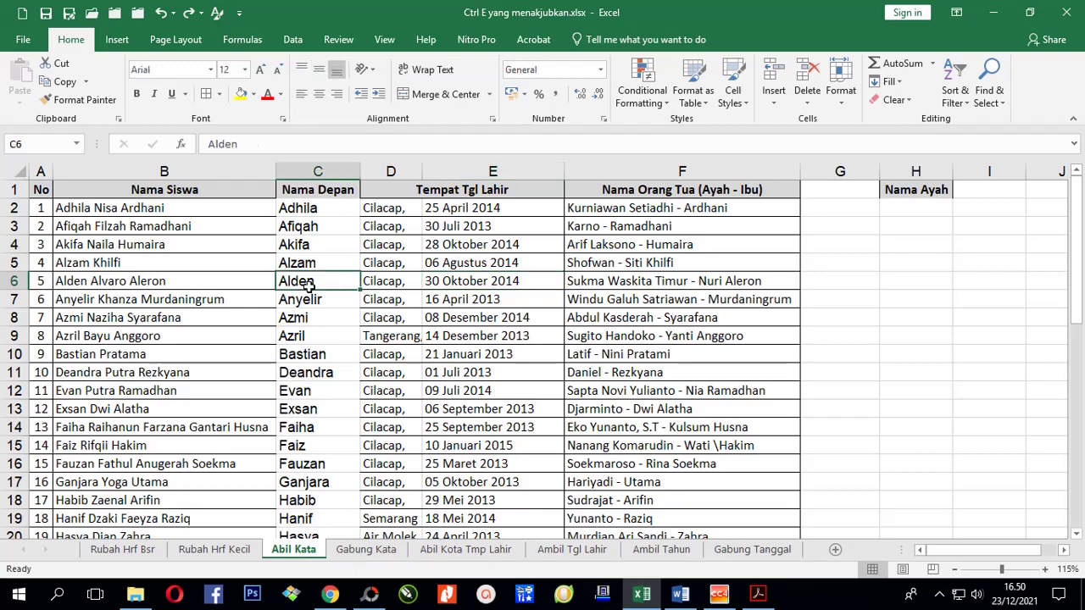
left_click(367, 551)
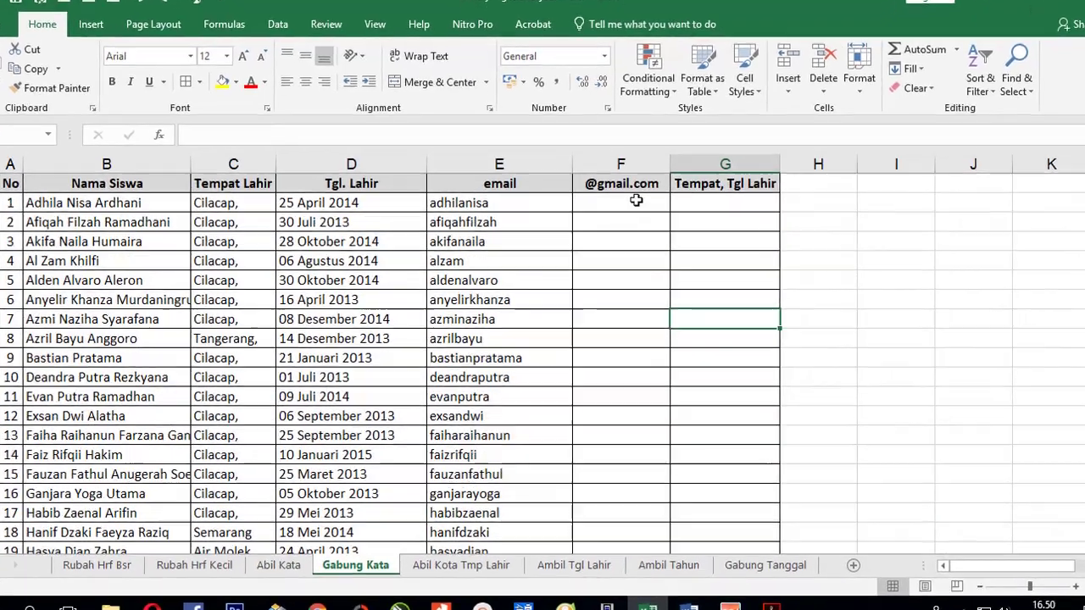
left_click(636, 205)
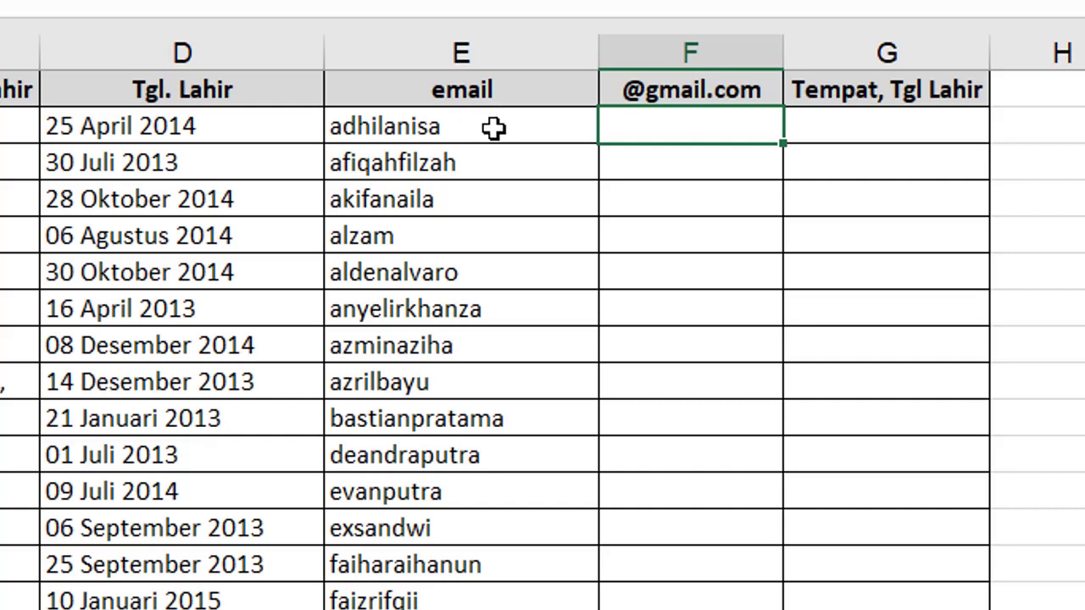
left_click_drag(494, 127, 492, 167)
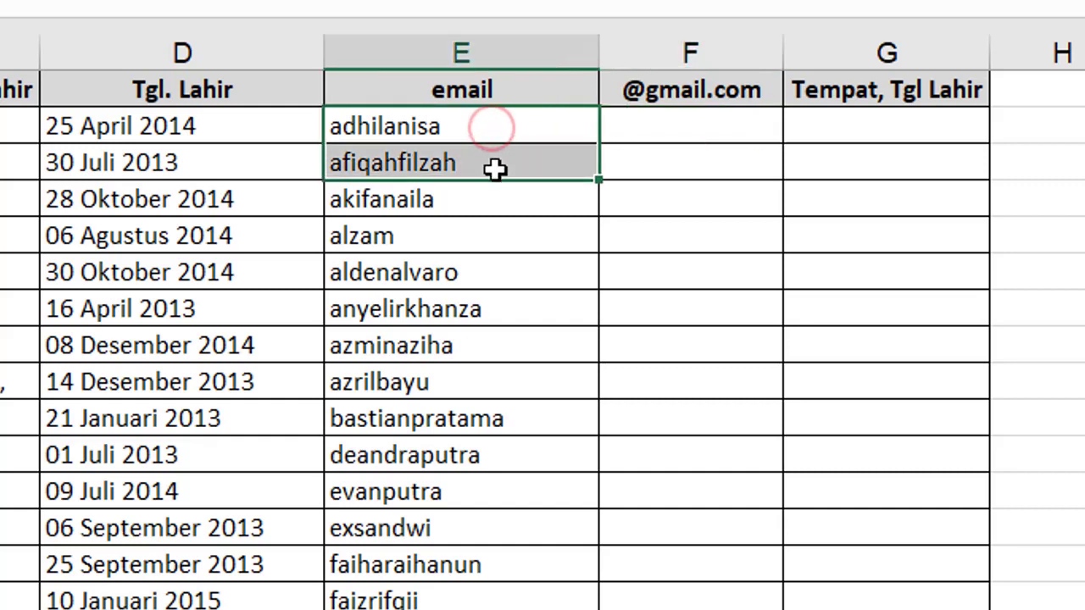
left_click(530, 126)
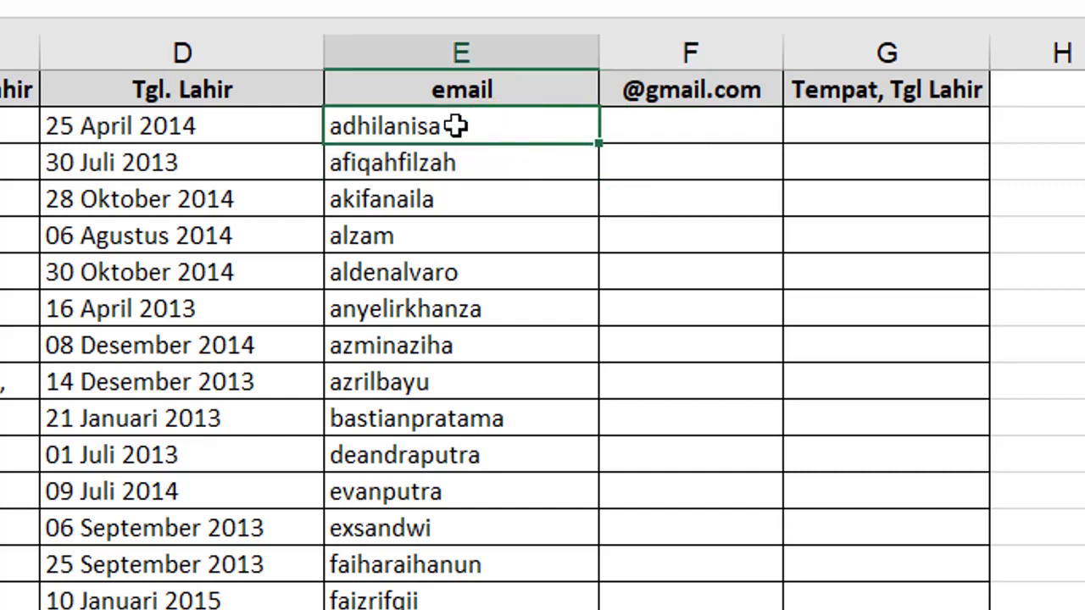
left_click(501, 133)
left_click(688, 127)
left_click(442, 132)
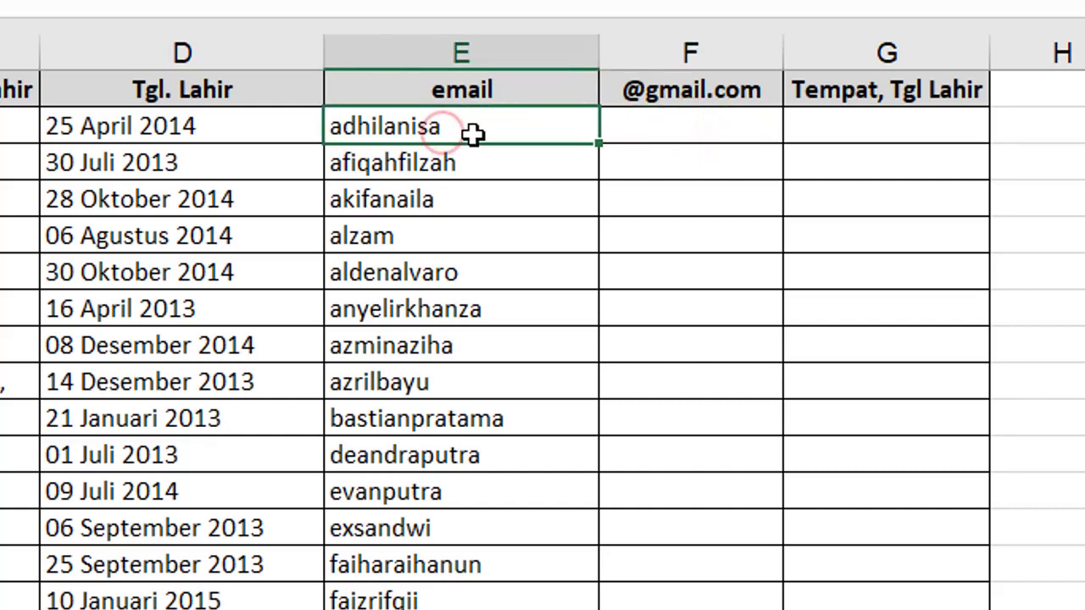
left_click_drag(443, 126, 466, 415)
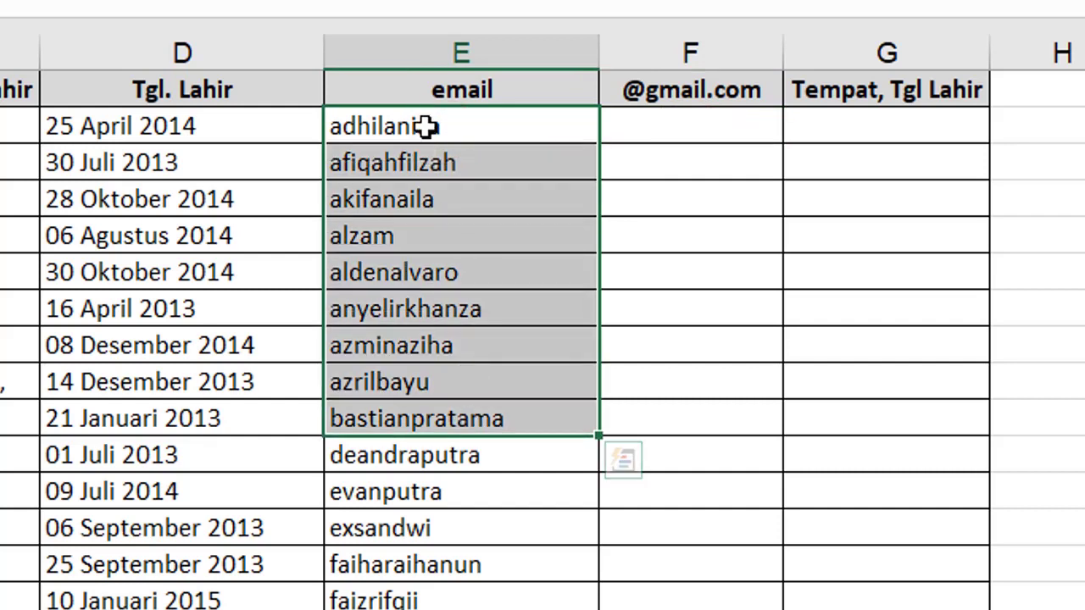
left_click(691, 129)
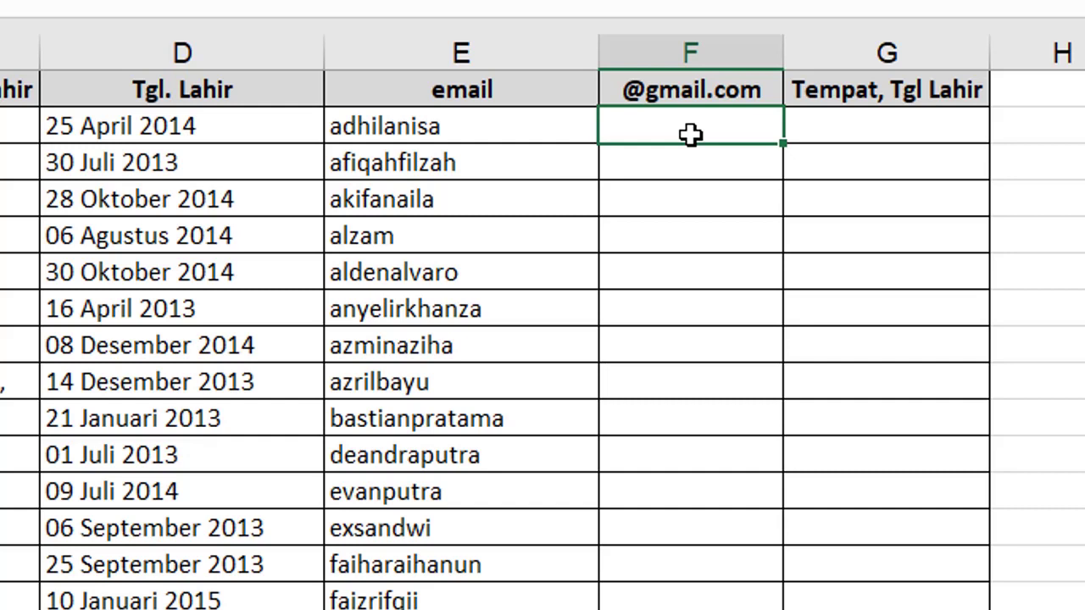
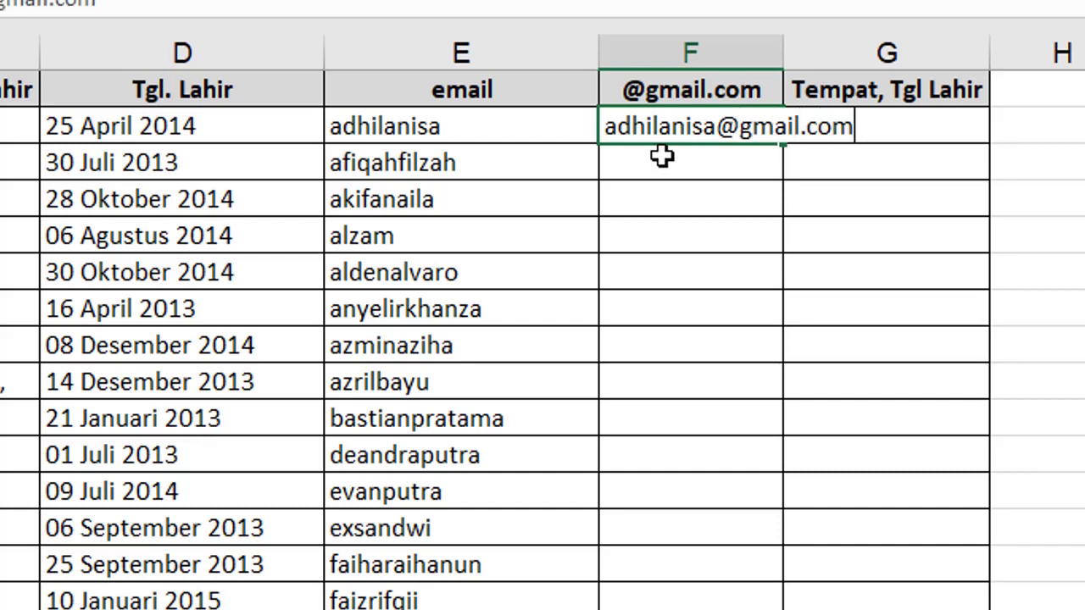
key("Return")
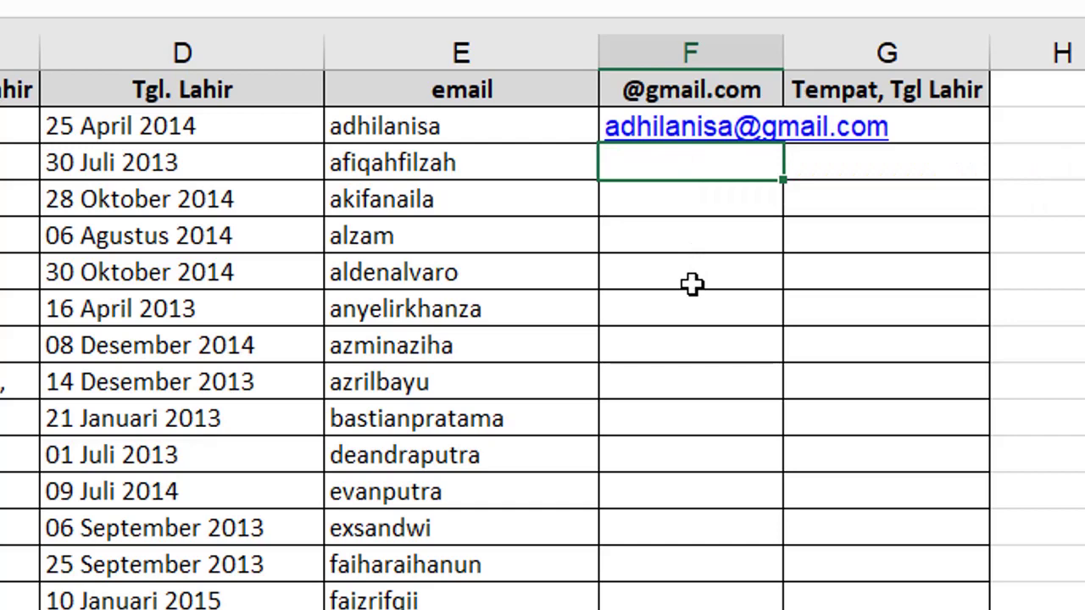
key("ctrl+e")
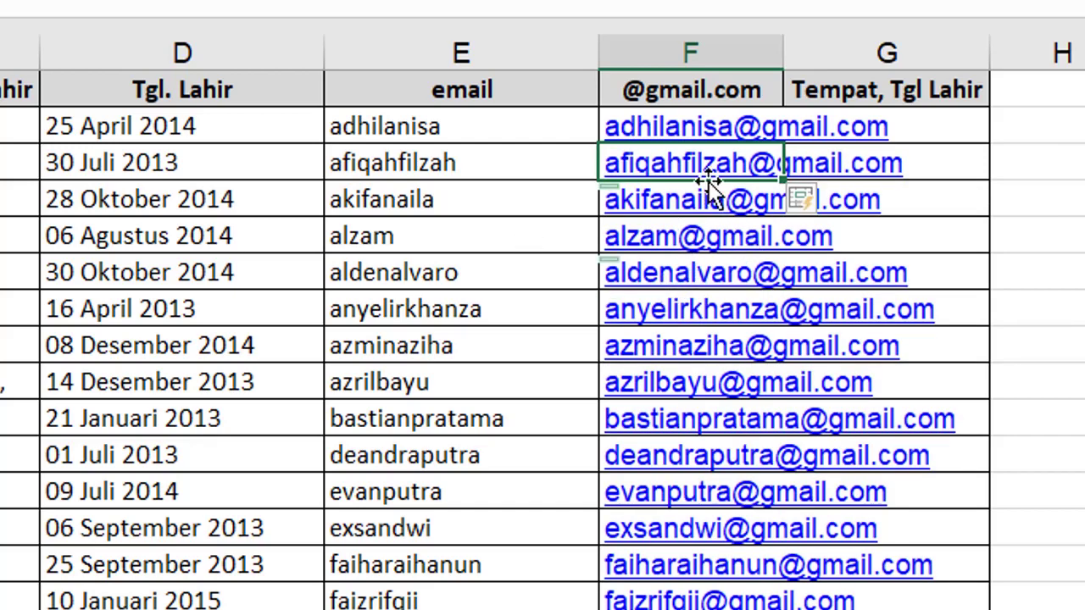
scroll(698, 416, "down", 2)
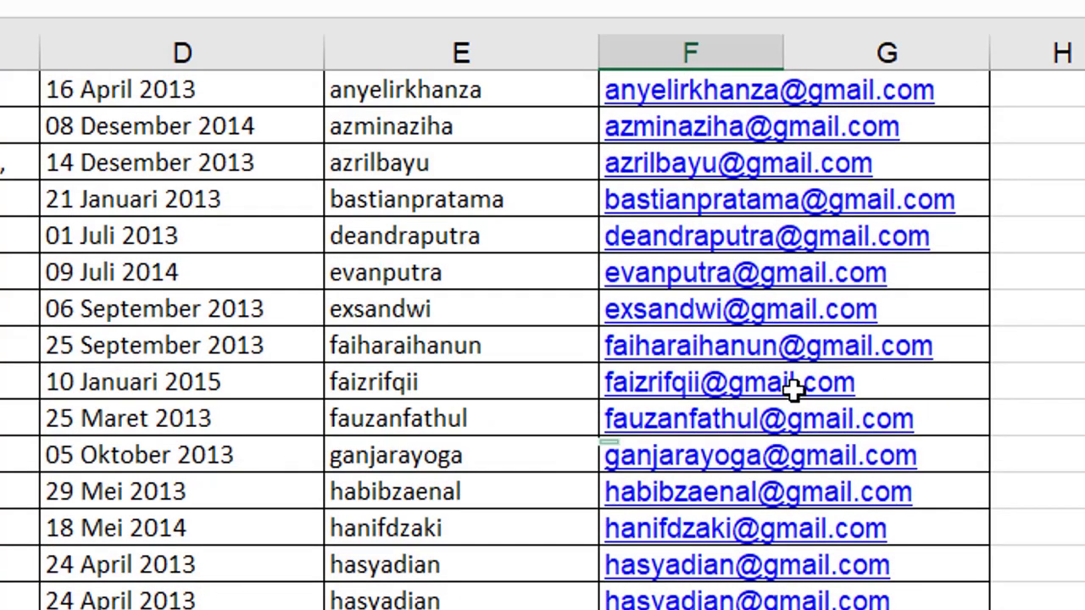
scroll(767, 411, "up", 2)
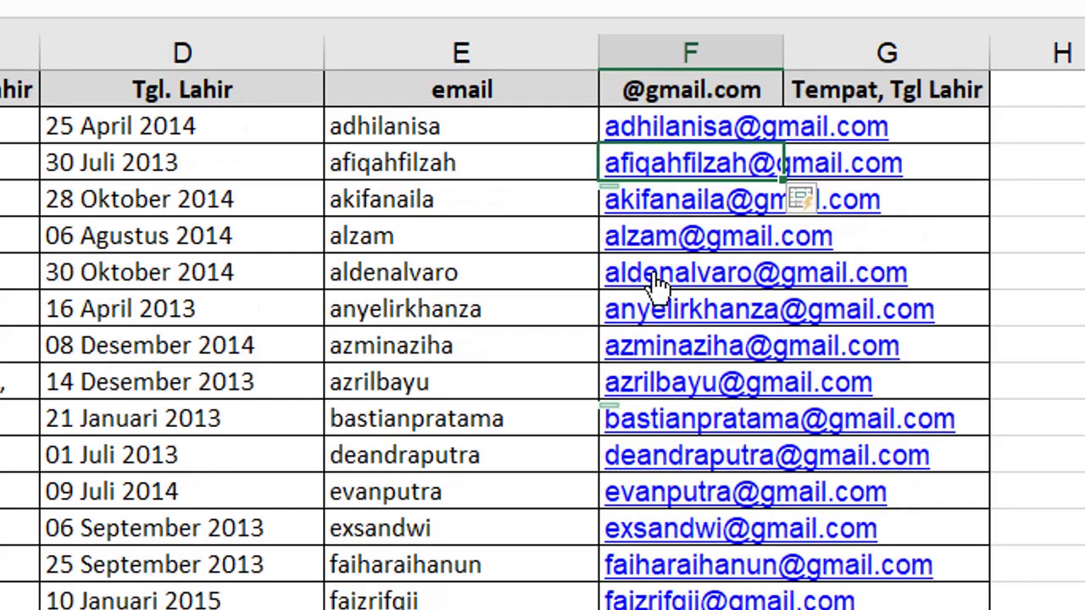
left_click(447, 127)
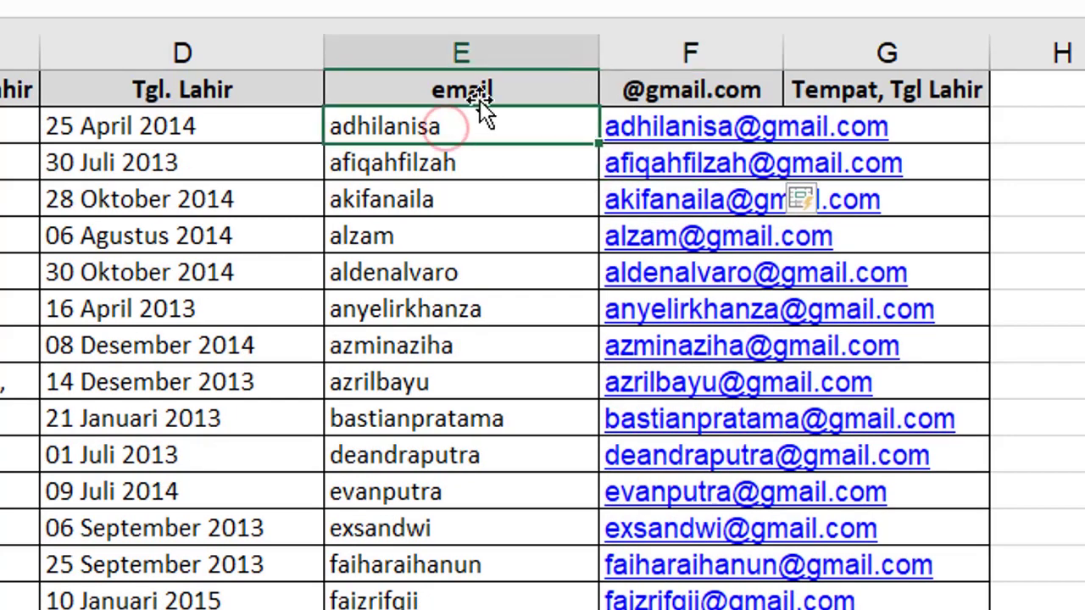
left_click(460, 53)
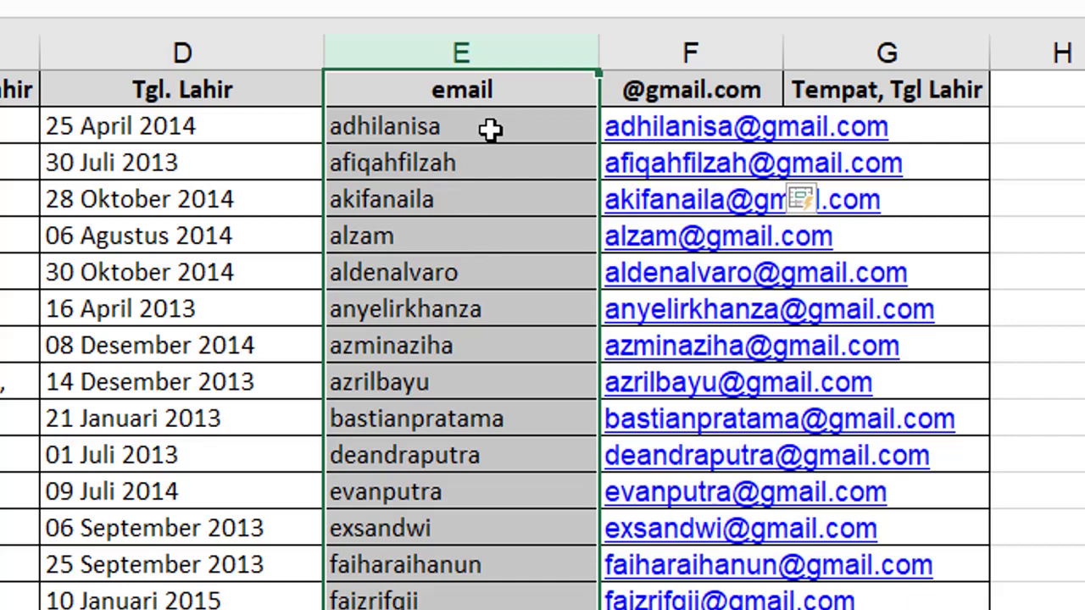
Delete the email username column, then undo with Ctrl+Z to restore it.
right_click(490, 139)
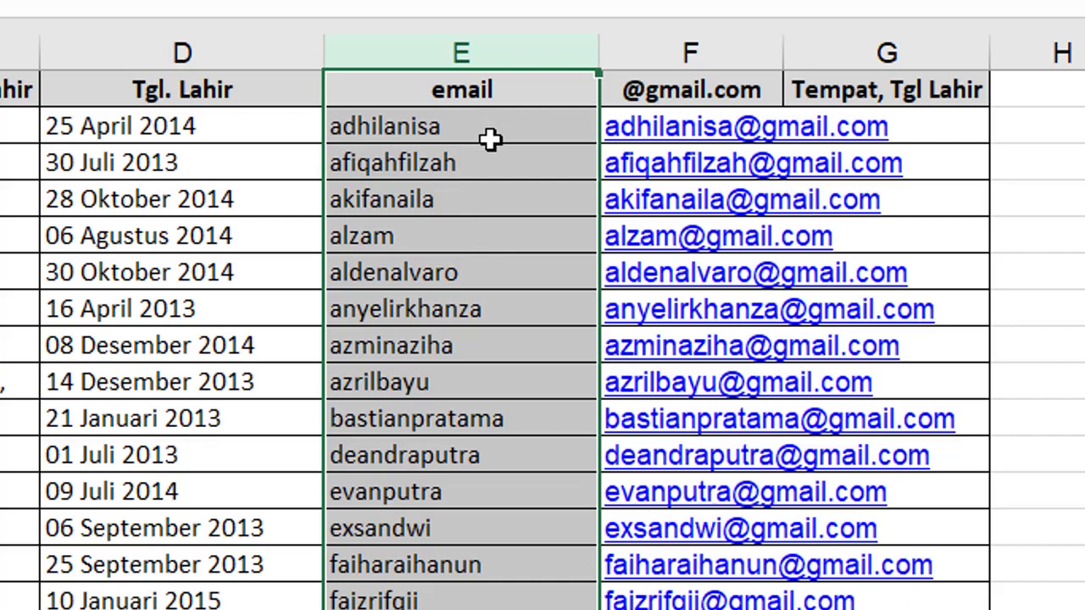
key("alt+e")
key("d")
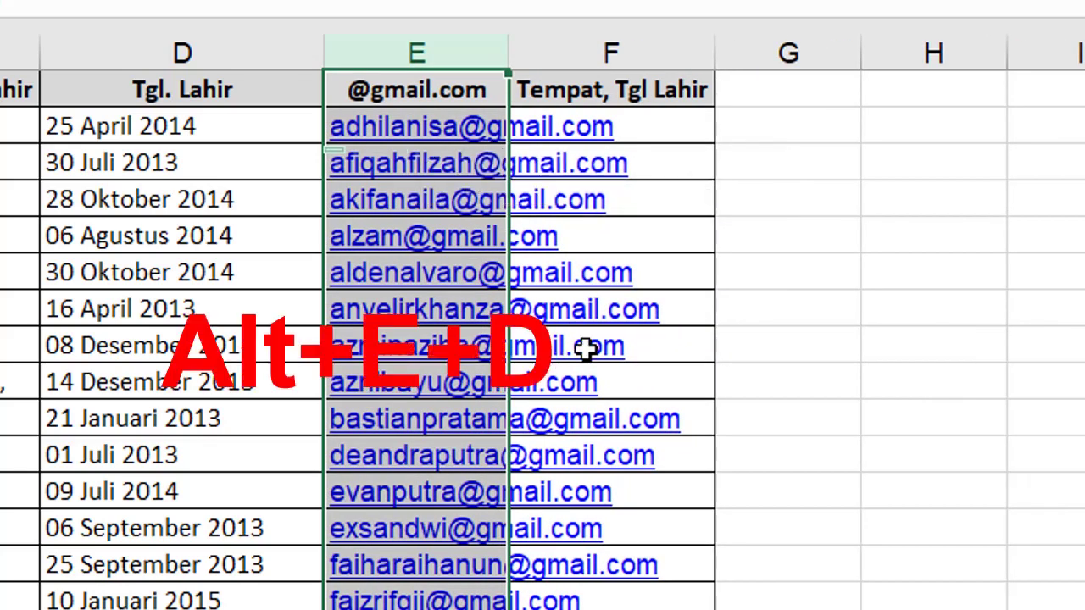
left_click(586, 347)
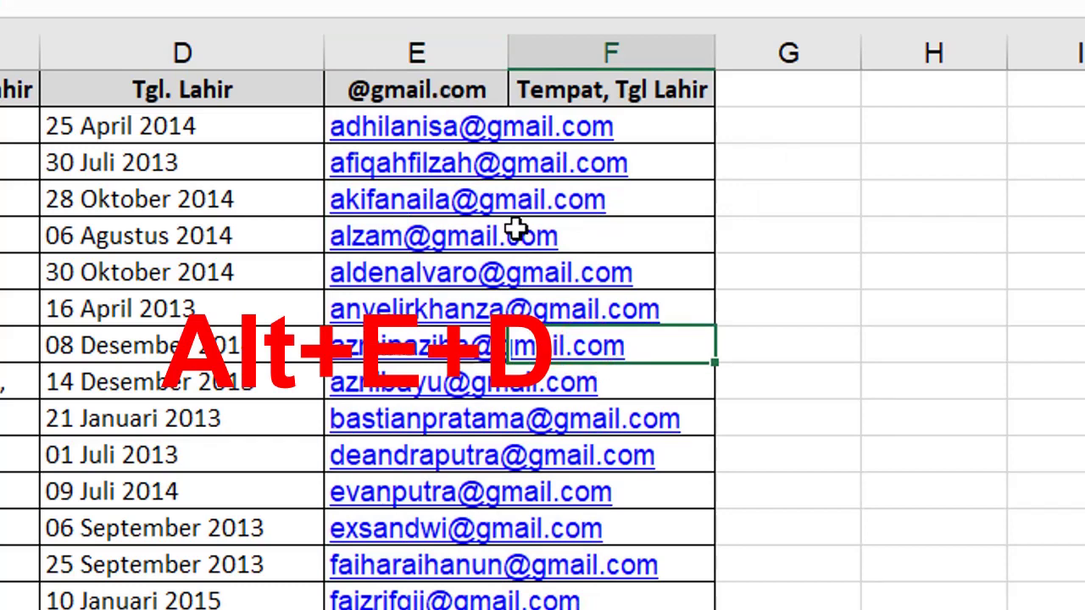
left_click(812, 203)
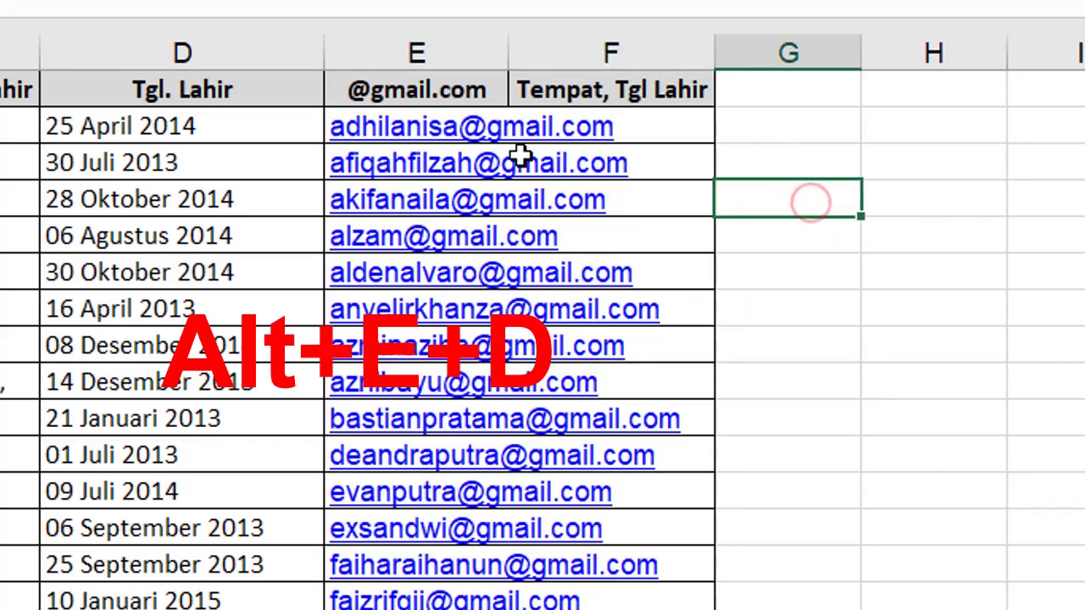
key("ctrl+z")
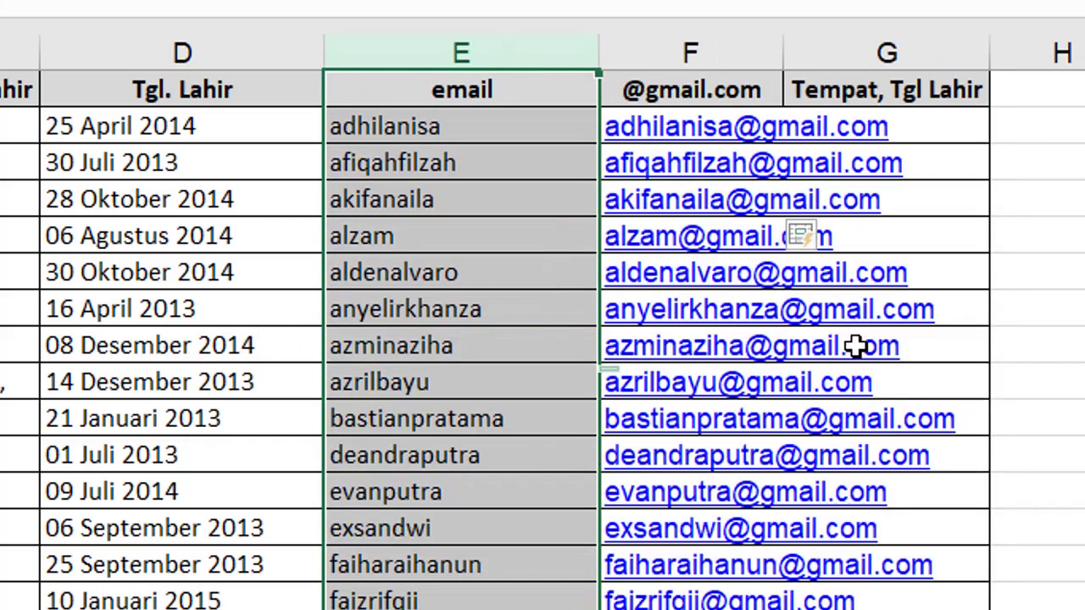
left_click_drag(789, 347, 791, 322)
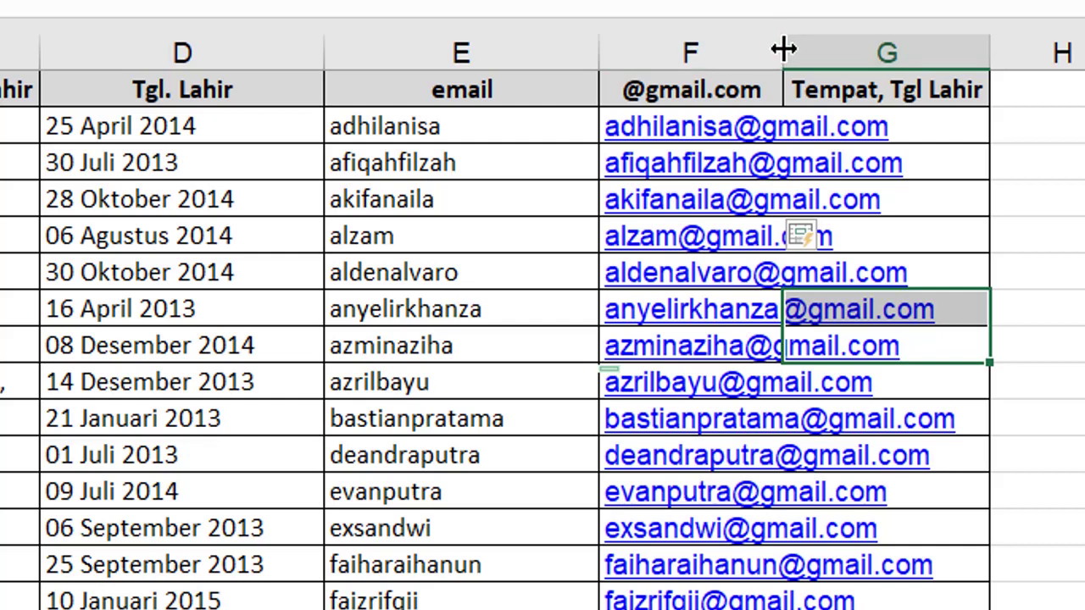
Autofit column F to its longest Gmail address and review the filled data.
double_click(783, 50)
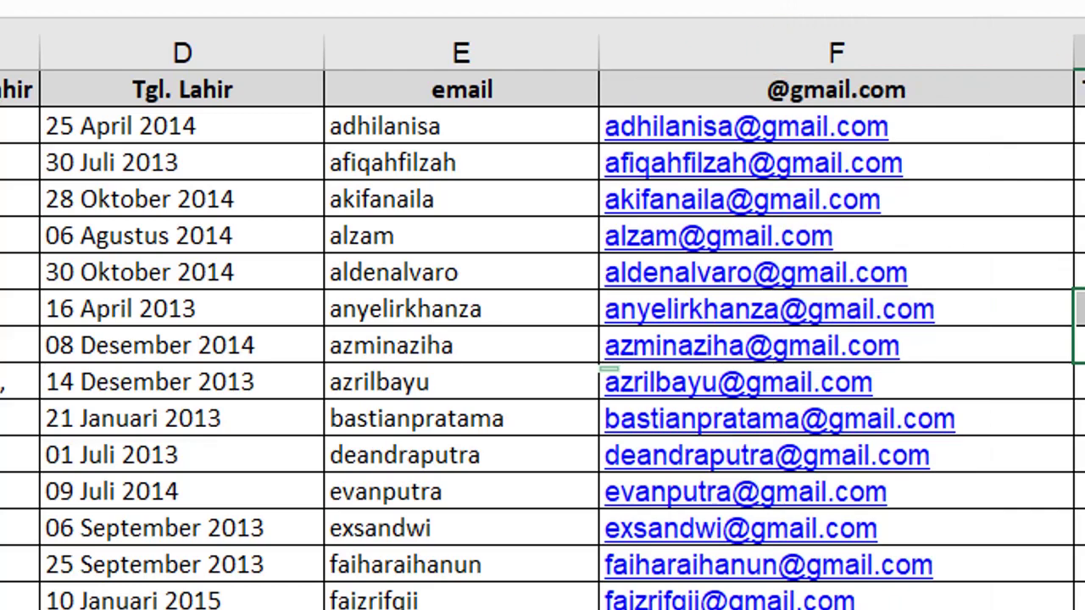
scroll(542, 339, "down", 10)
scroll(543, 339, "up", 10)
left_click(1080, 126)
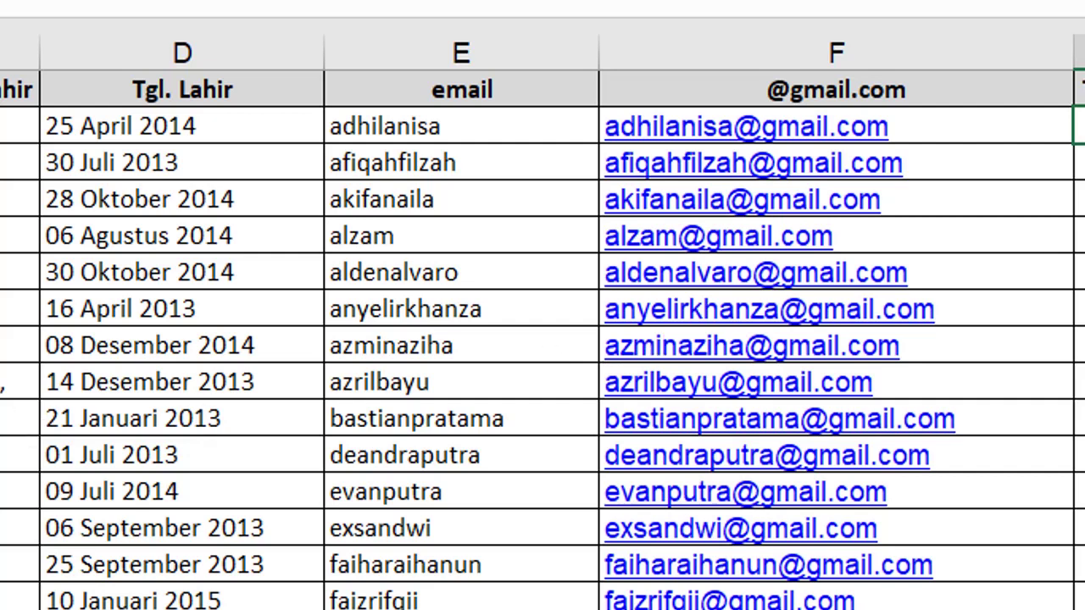
left_click(86, 126)
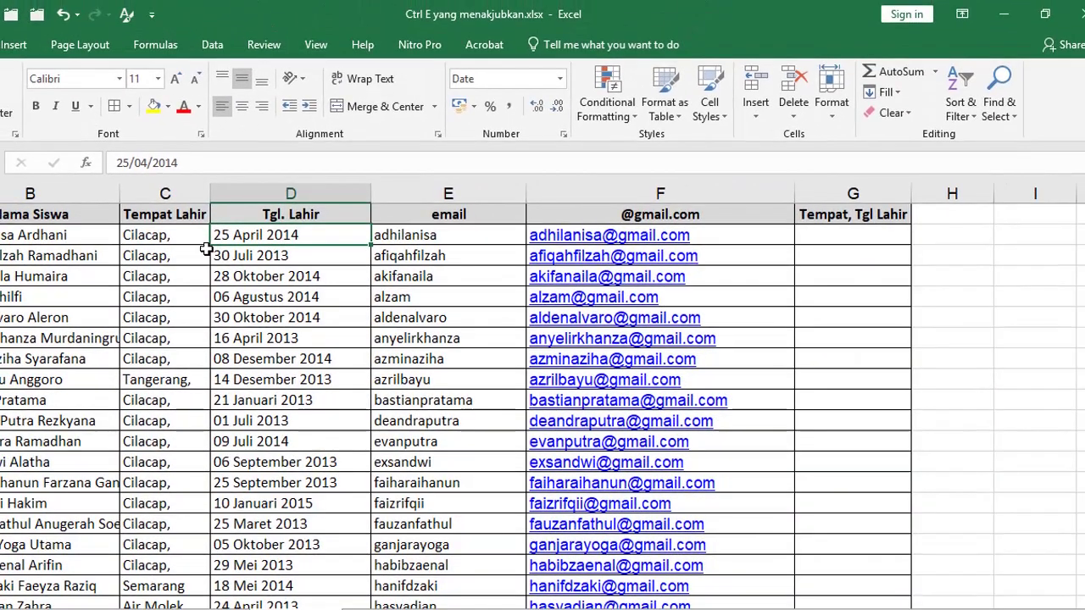
Enter 'Cilacap, 25 April 2014' in G2 as the first Tempat, Tgl Lahir example.
left_click(176, 214)
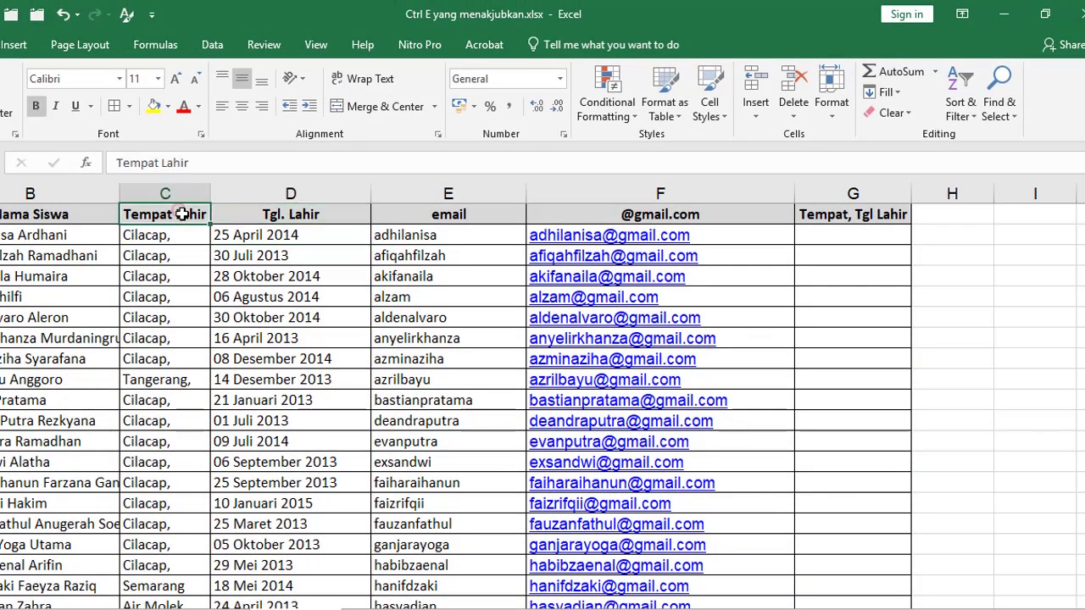
left_click(274, 219)
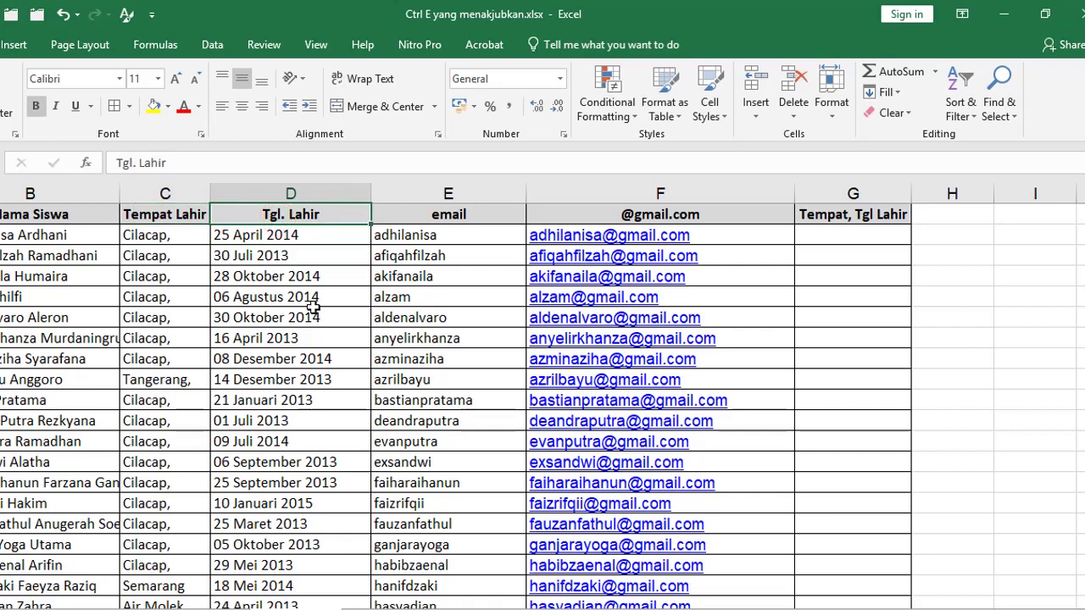
left_click(854, 238)
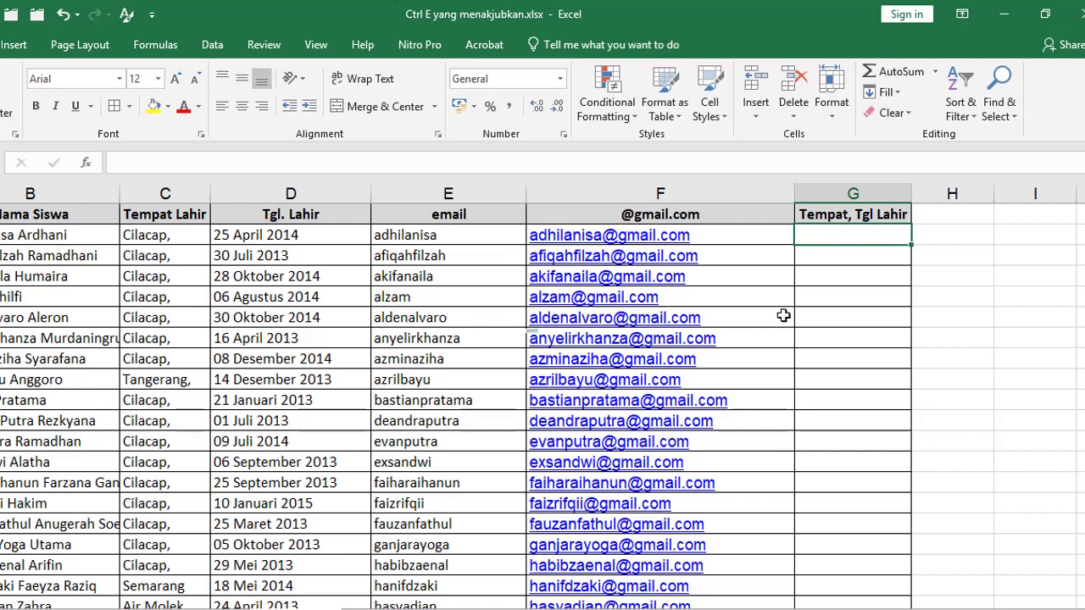
type("Cilacap,")
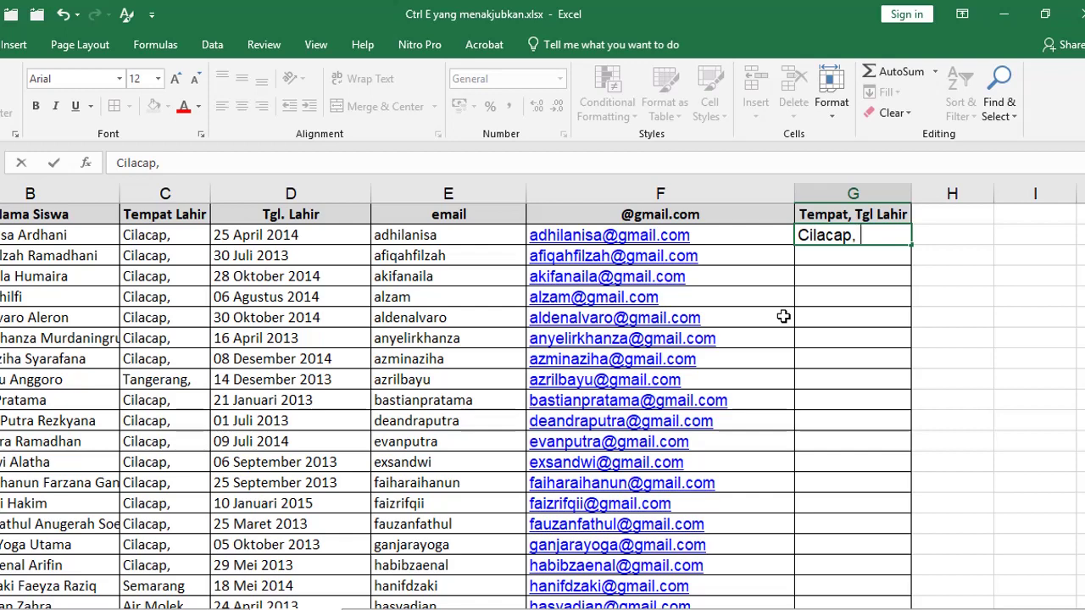
type(" 25 April 20")
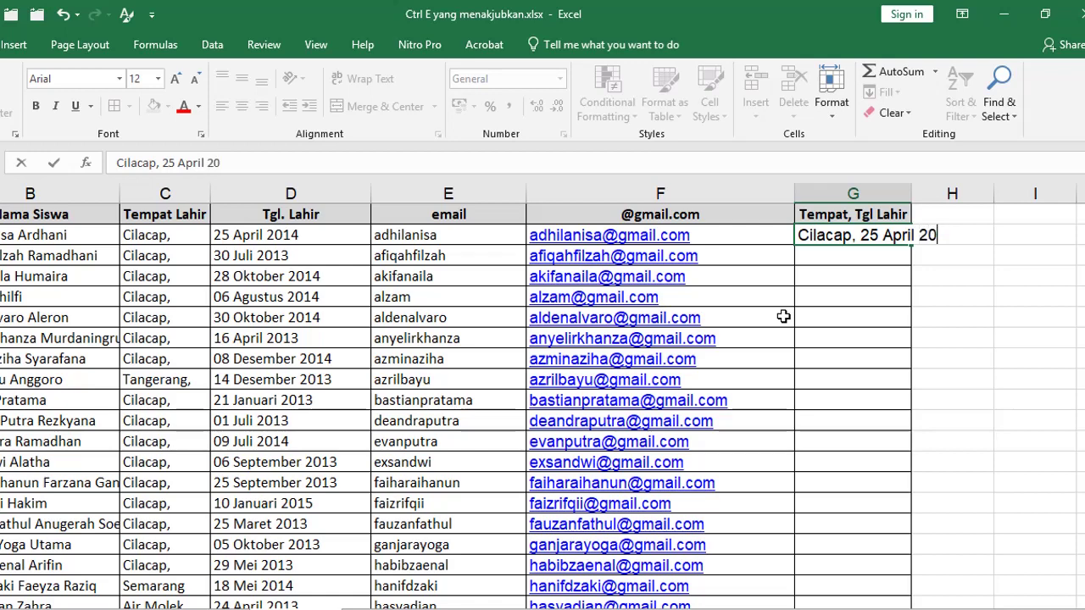
type("14")
left_click(829, 260)
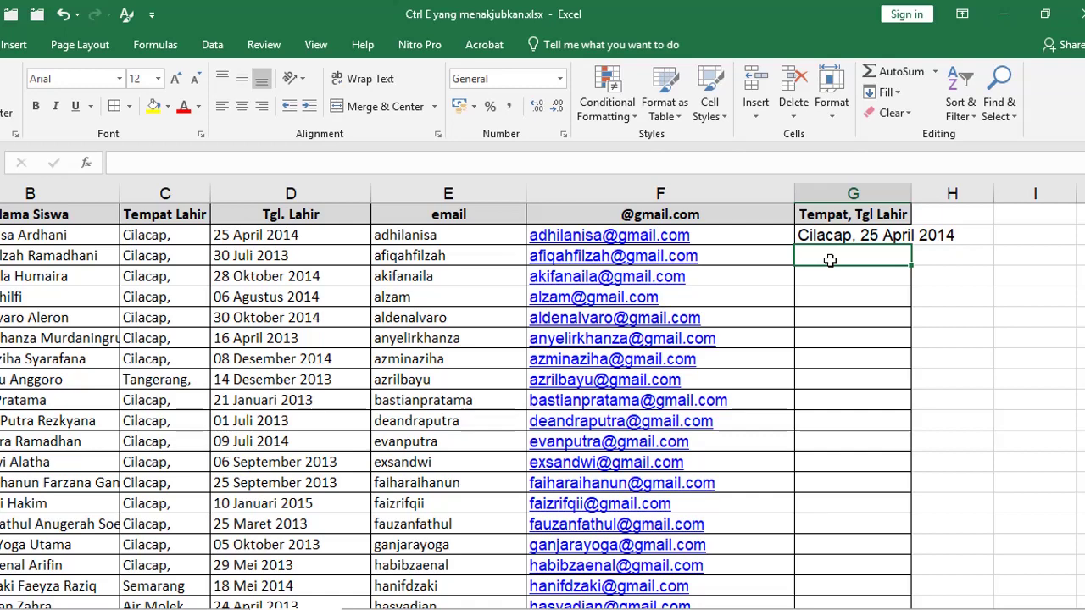
Flash Fill the remaining Tempat, Tgl Lahir entries and select the filled column G range.
key("ctrl+e")
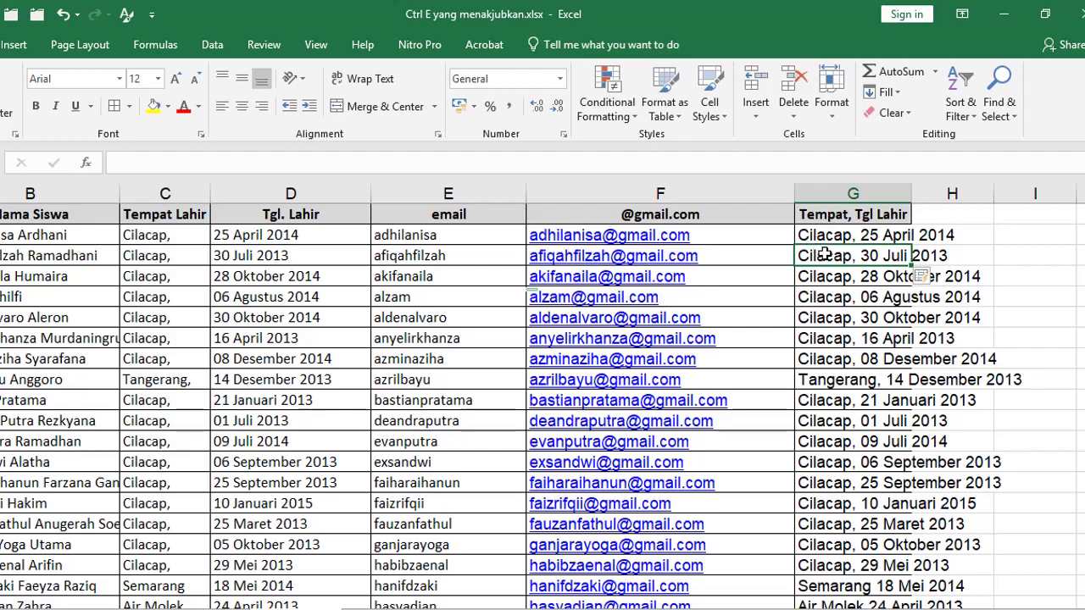
left_click(827, 214)
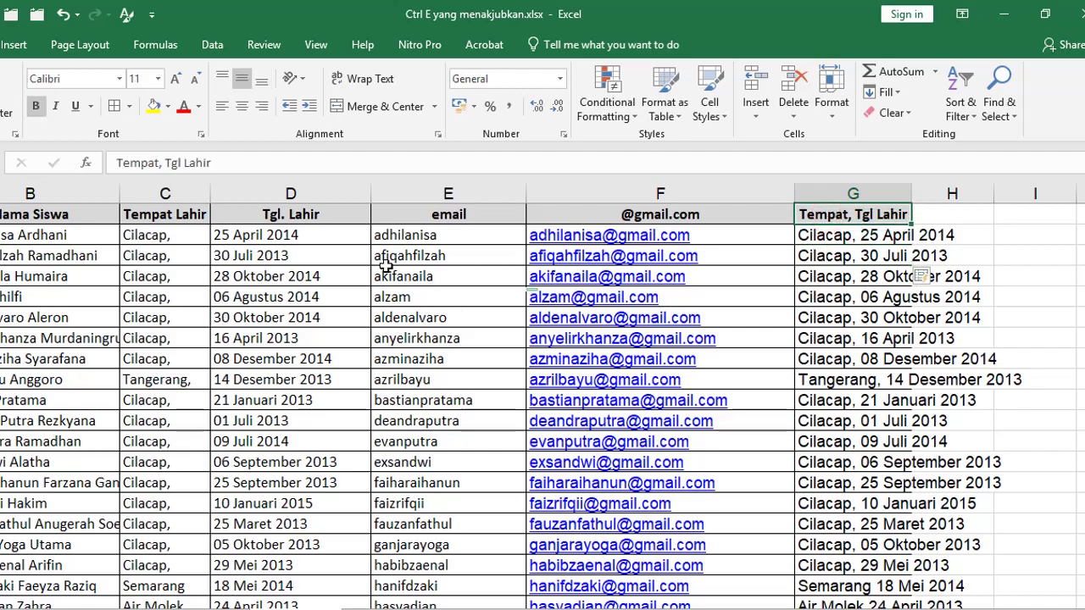
scroll(898, 390, "down", 18)
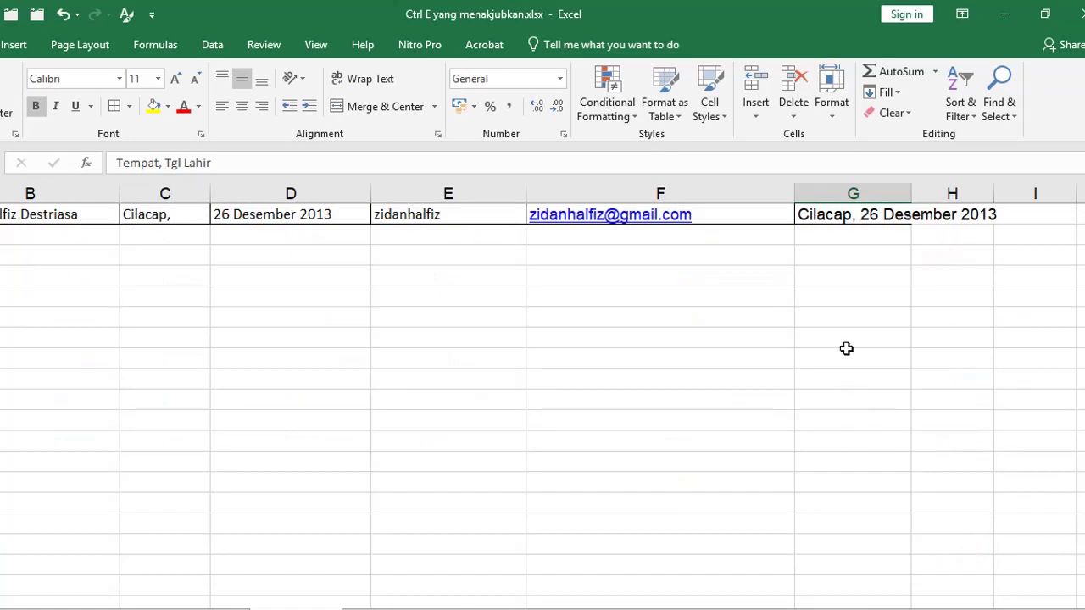
left_click(842, 320, "shift")
Move the combined place-and-date entries into column C and autofit its width.
key("ctrl+c")
scroll(842, 320, "up", 18)
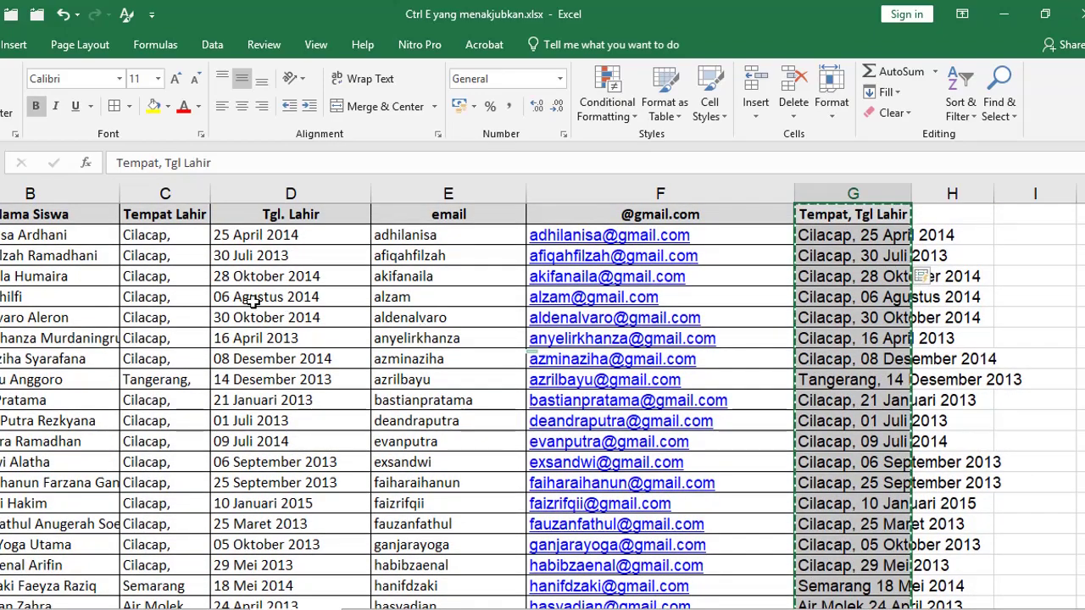
left_click(161, 214)
key("ctrl+v")
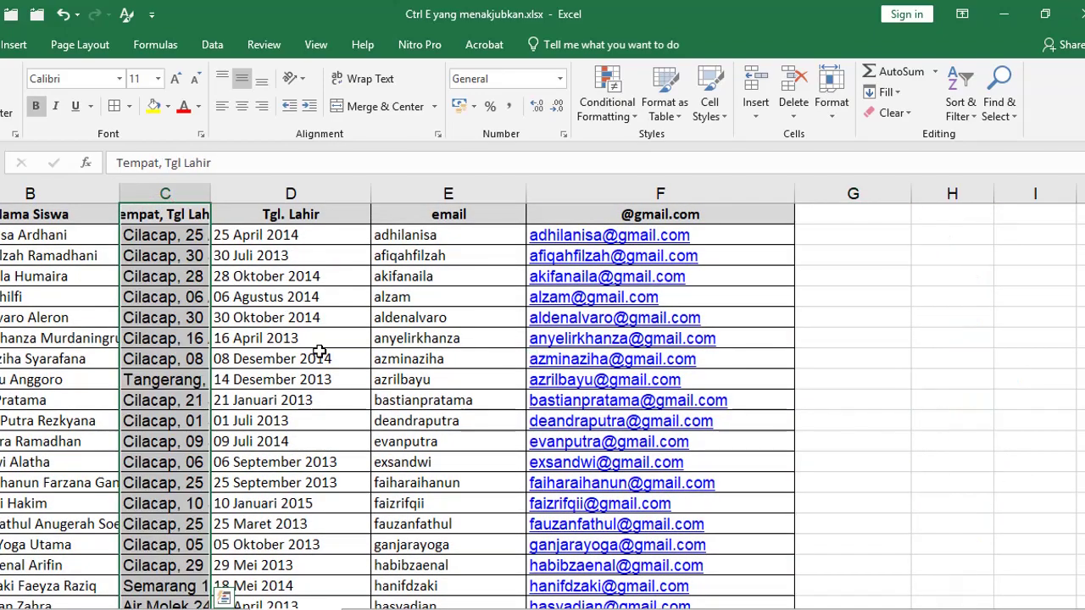
double_click(209, 185)
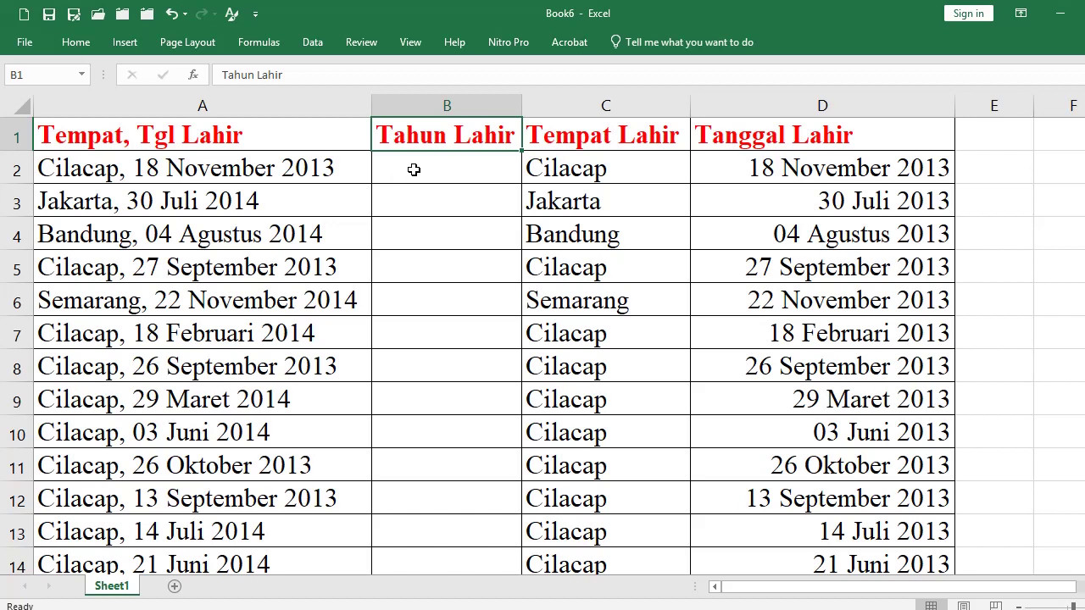
Enter 2013 in B2, then Flash Fill the birth years down Tahun Lahir and check them.
left_click(414, 169)
left_click(325, 163)
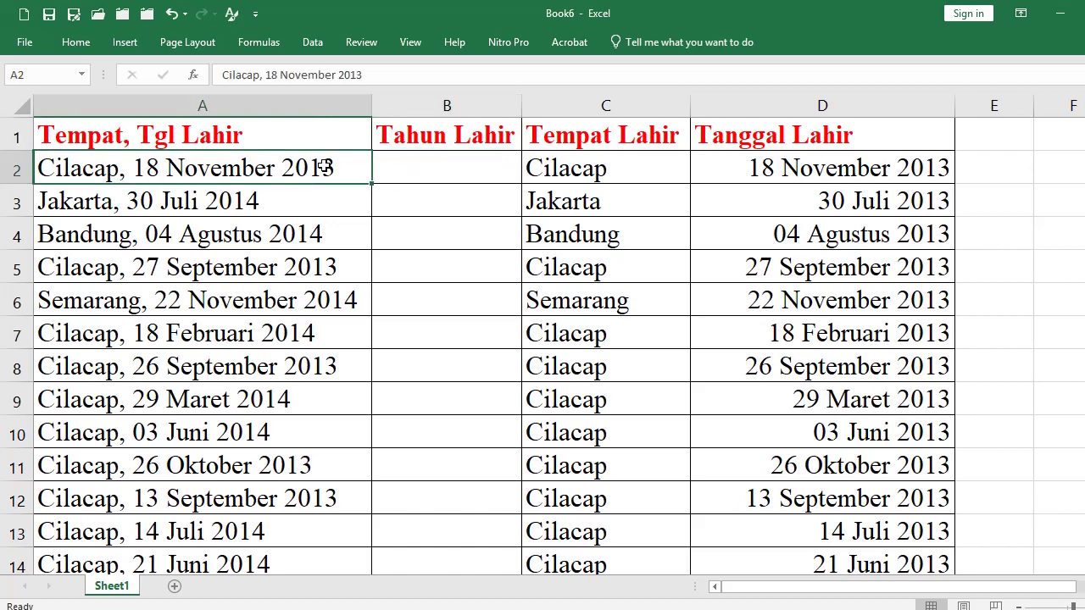
left_click(422, 171)
type("20")
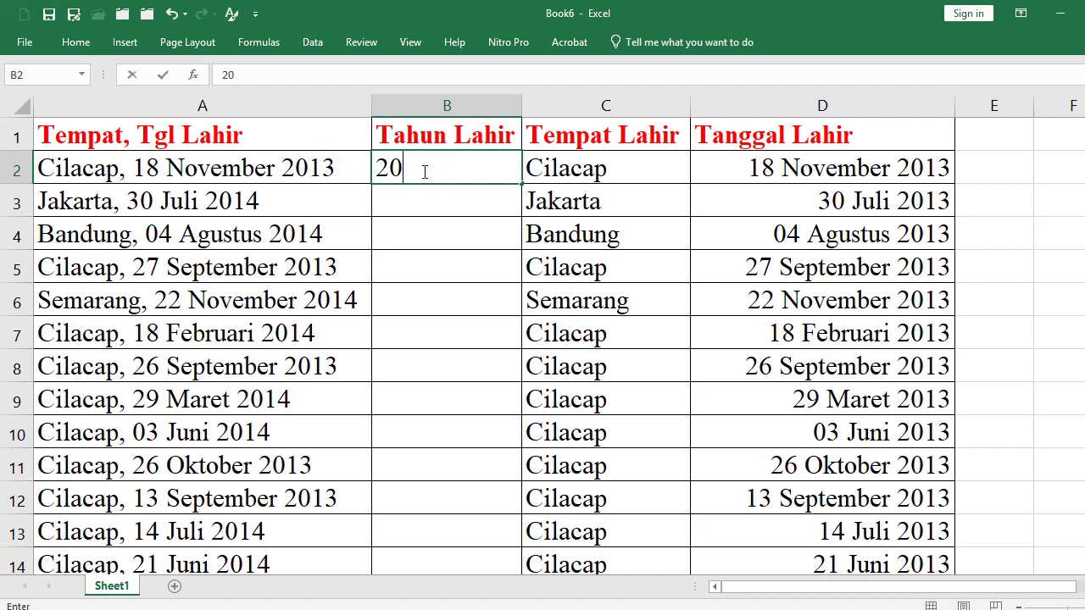
type("13")
key("Return")
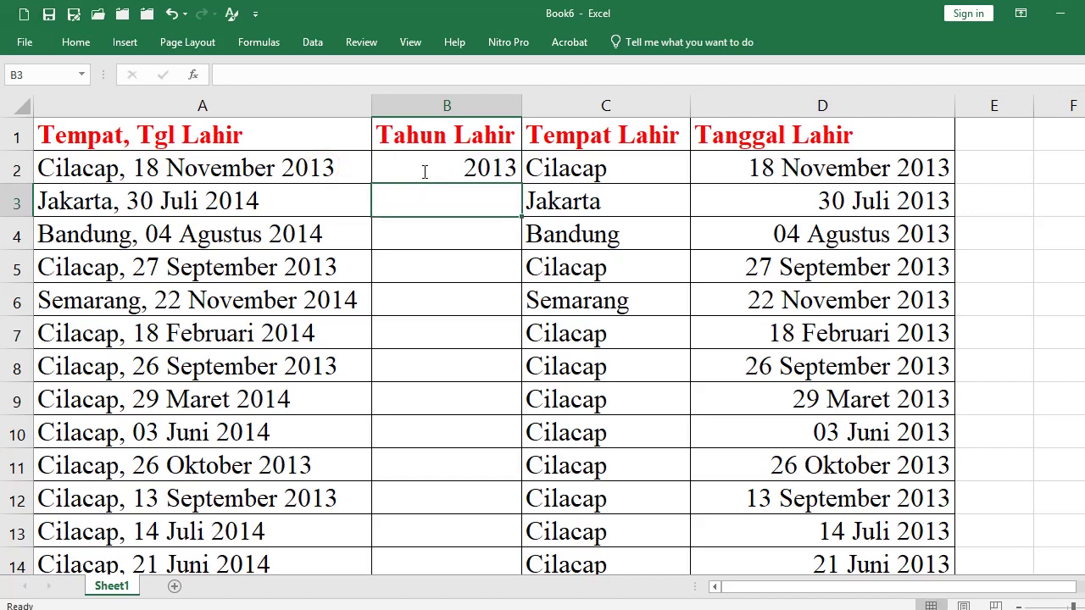
key("ctrl+e")
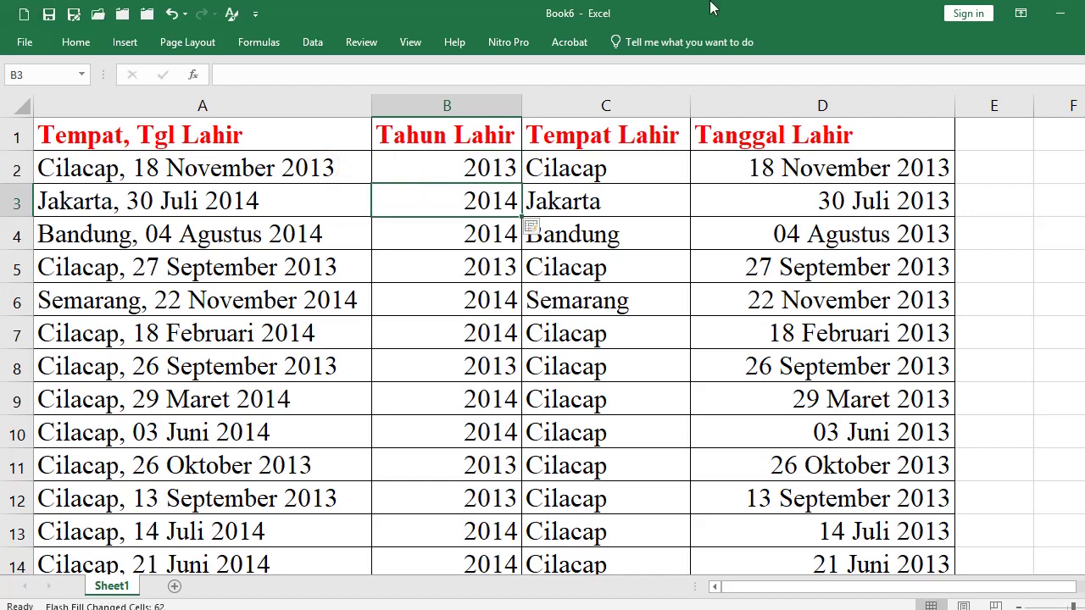
left_click(470, 168)
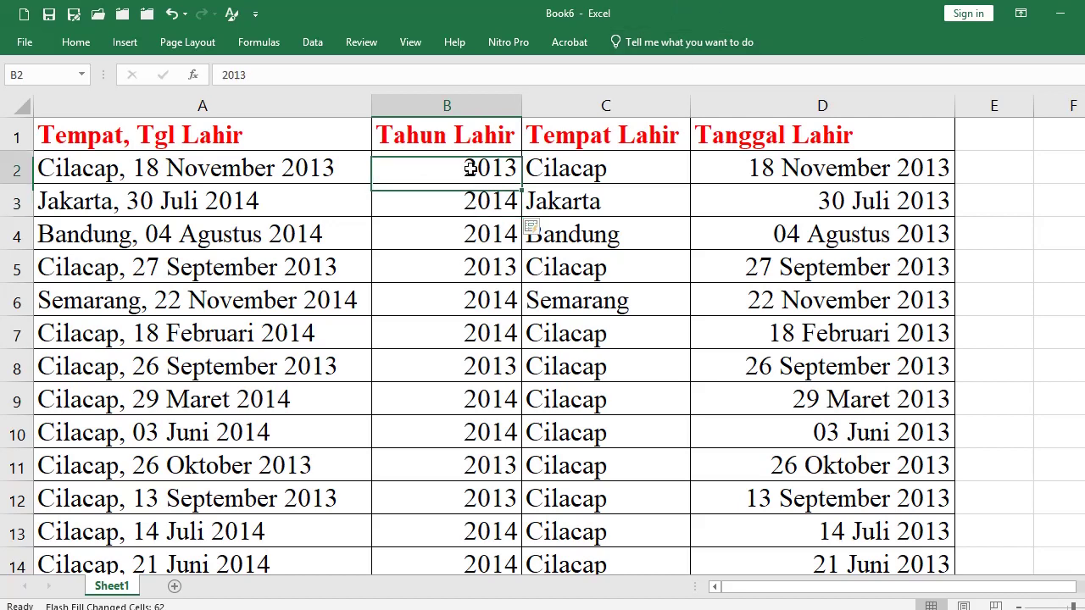
left_click(303, 167)
left_click(473, 169)
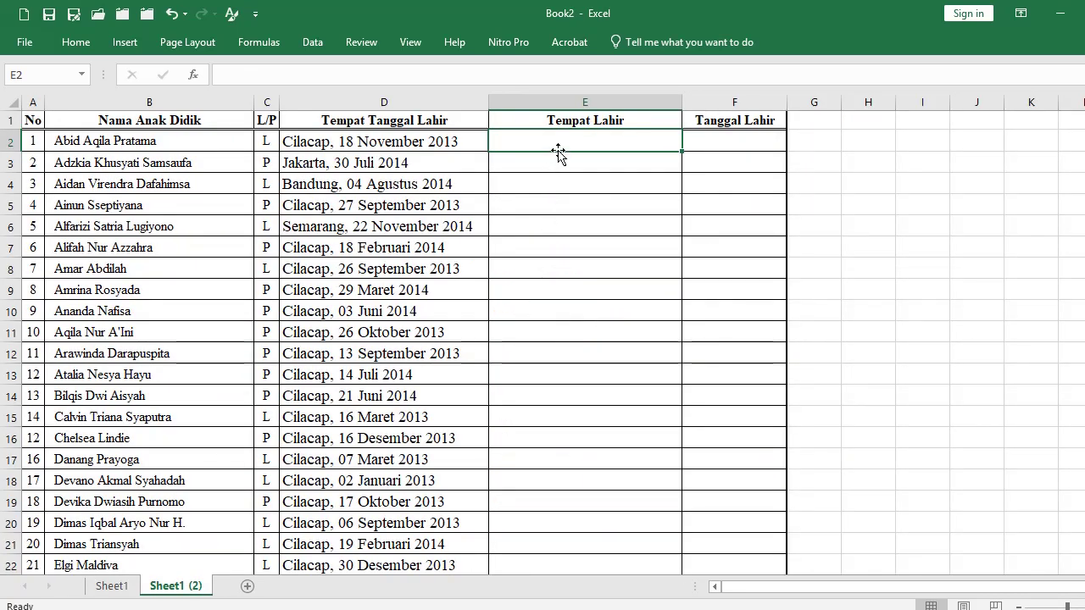
Review the place-and-date entries in column D and widen the Tanggal Lahir column.
left_click(405, 125)
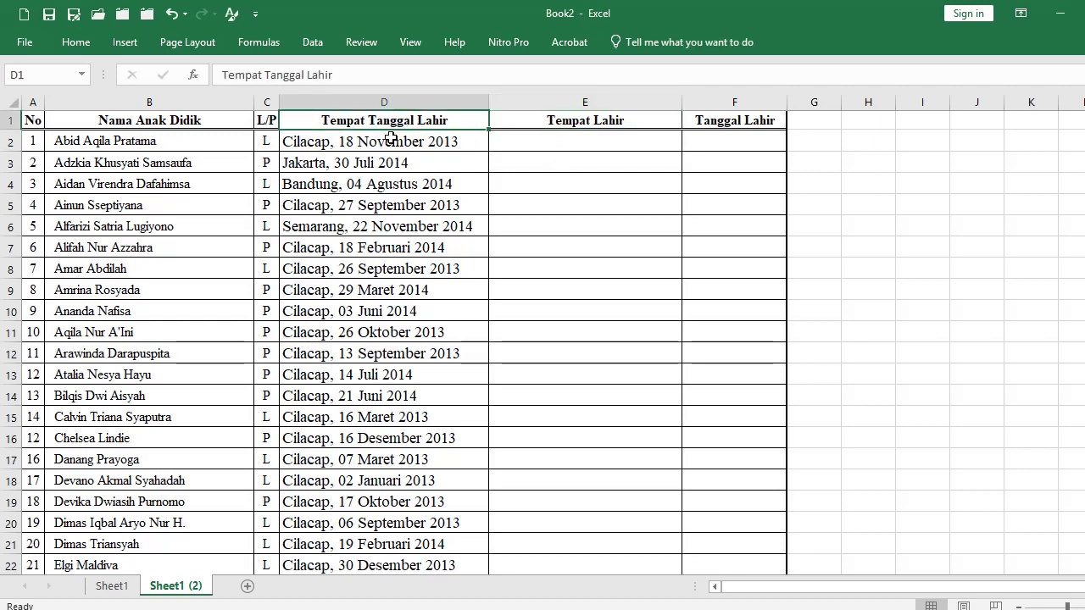
left_click_drag(389, 120, 383, 373)
left_click(605, 291)
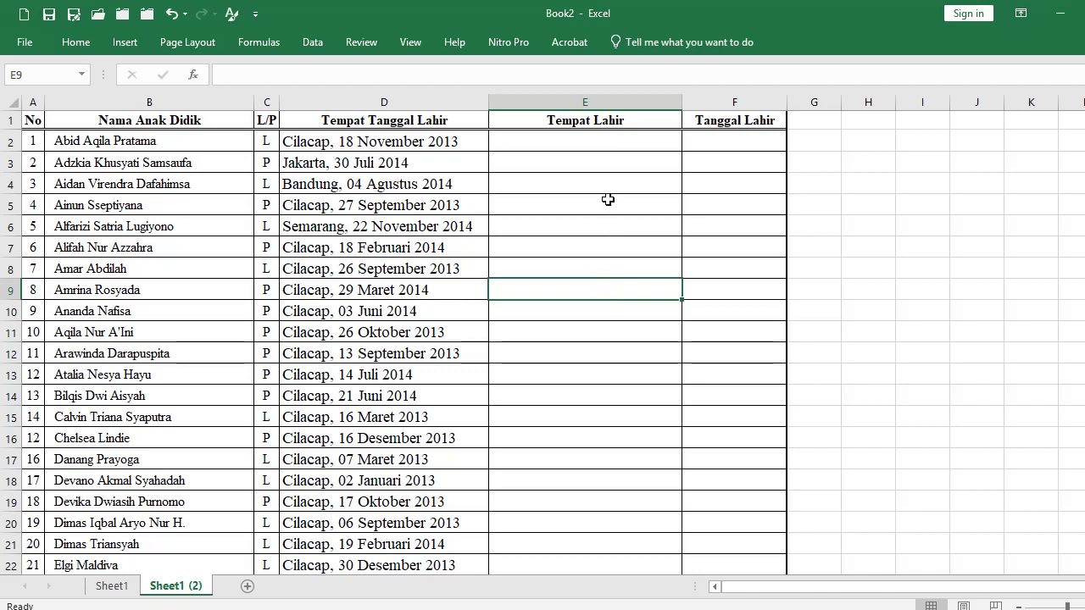
left_click_drag(787, 102, 872, 102)
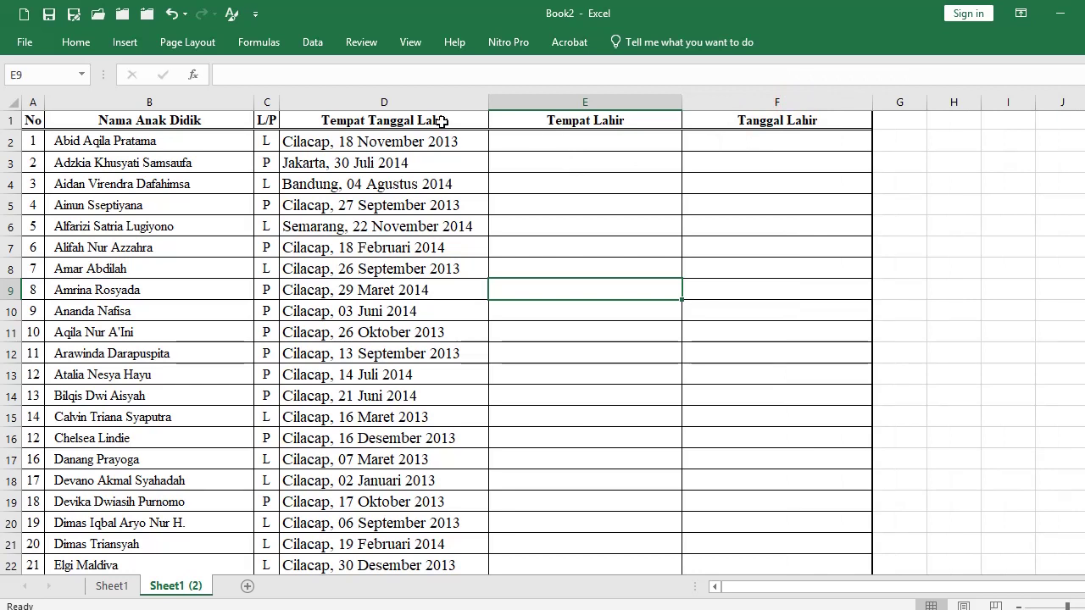
left_click(558, 117)
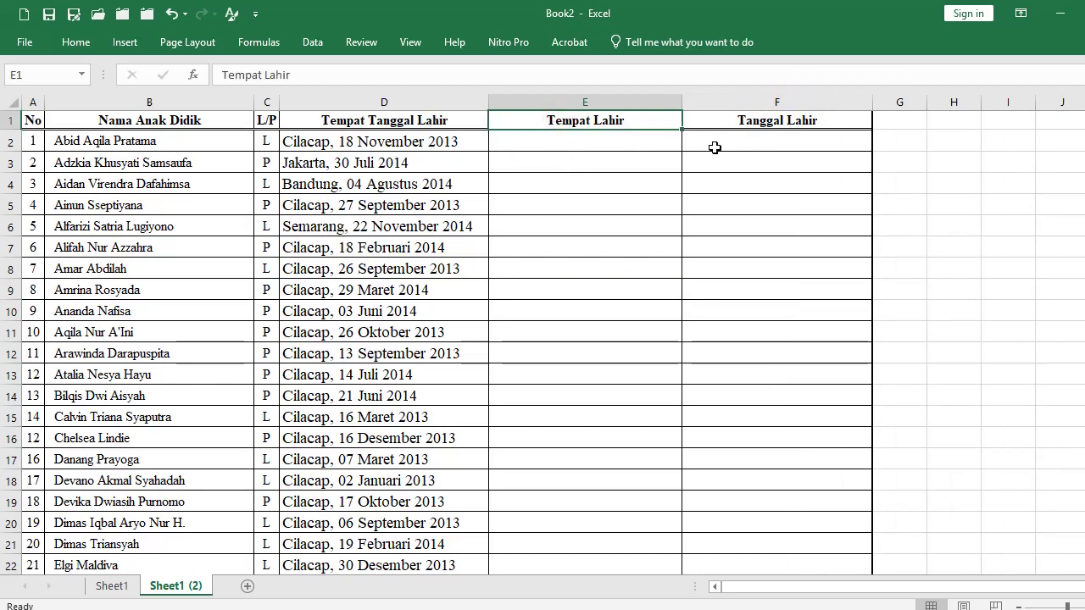
left_click(744, 123)
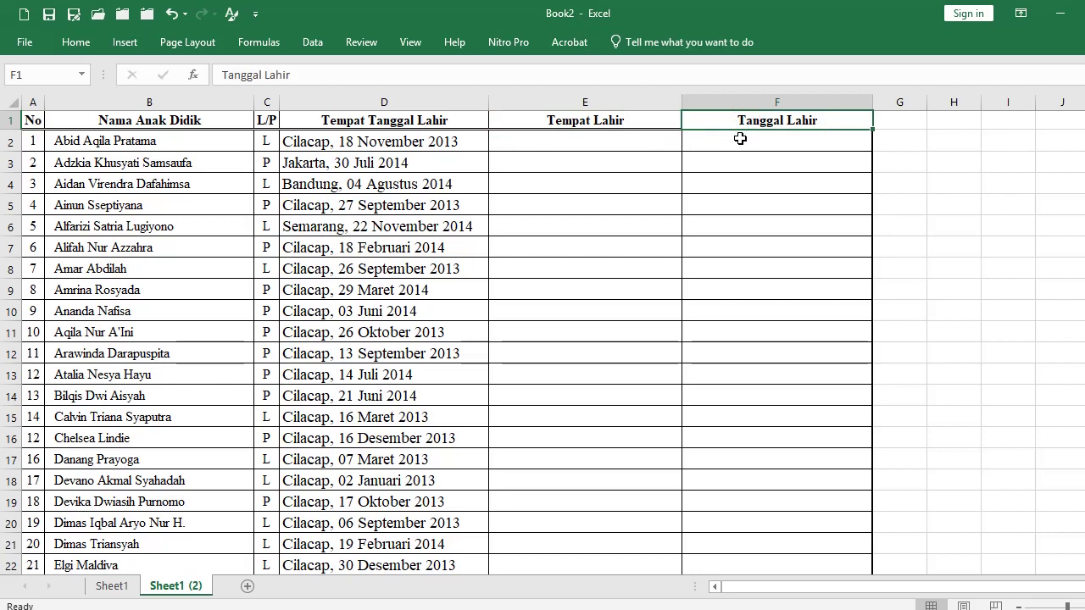
Enter Cilacap in E2 and Flash Fill the remaining birthplaces like Jakarta and Bandung.
left_click(607, 148)
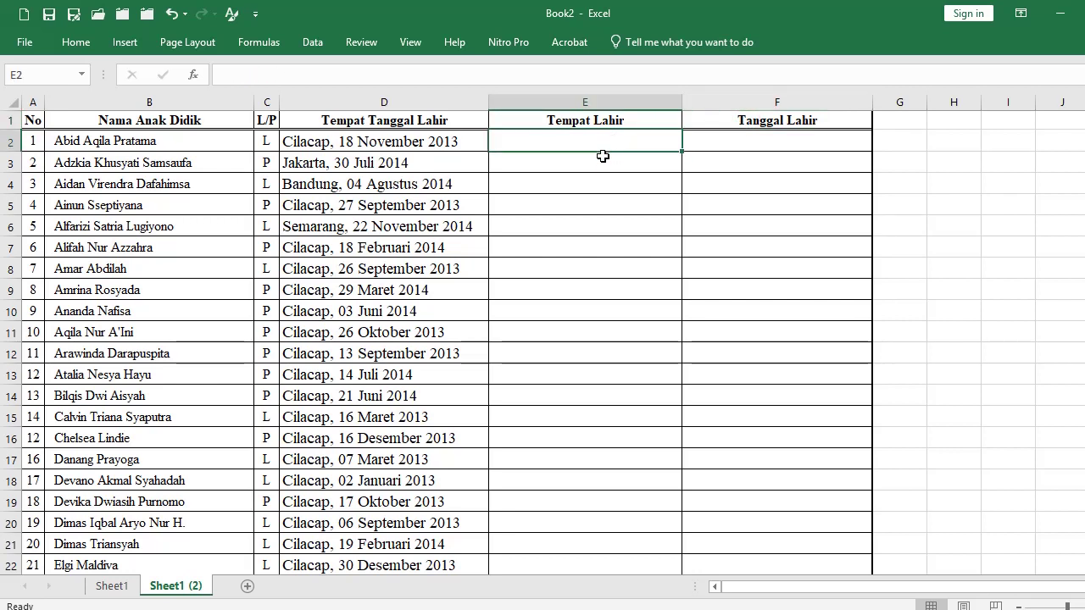
type("Cilacap")
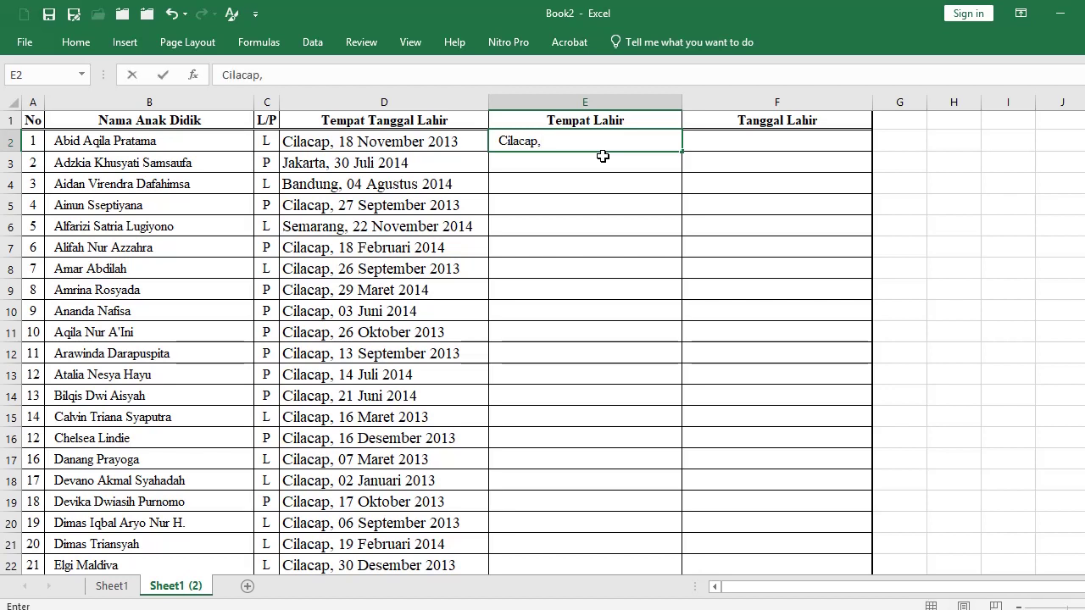
key("Return")
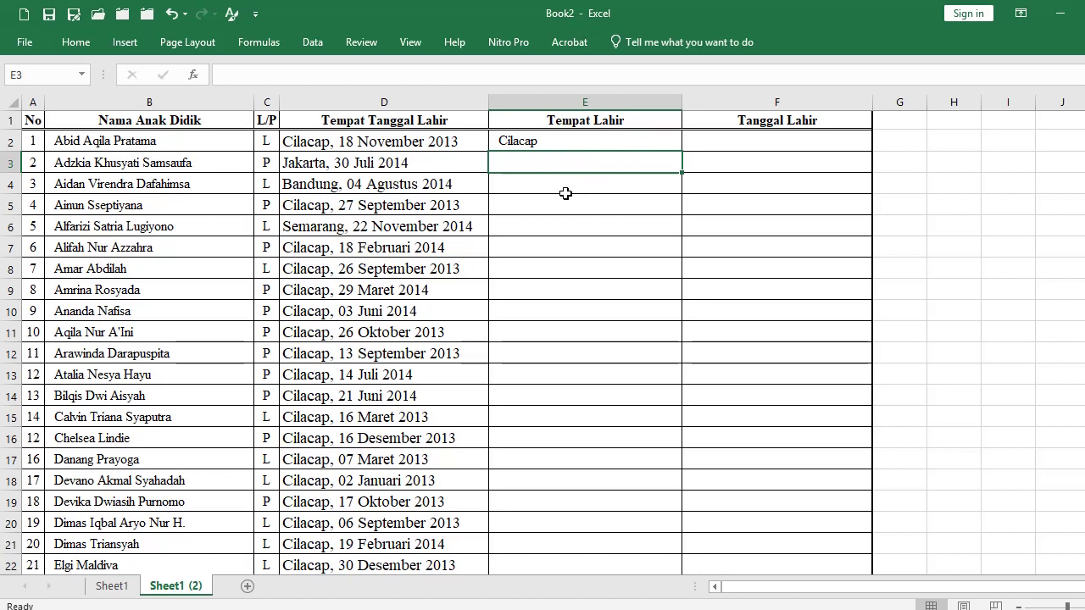
key("ctrl+e")
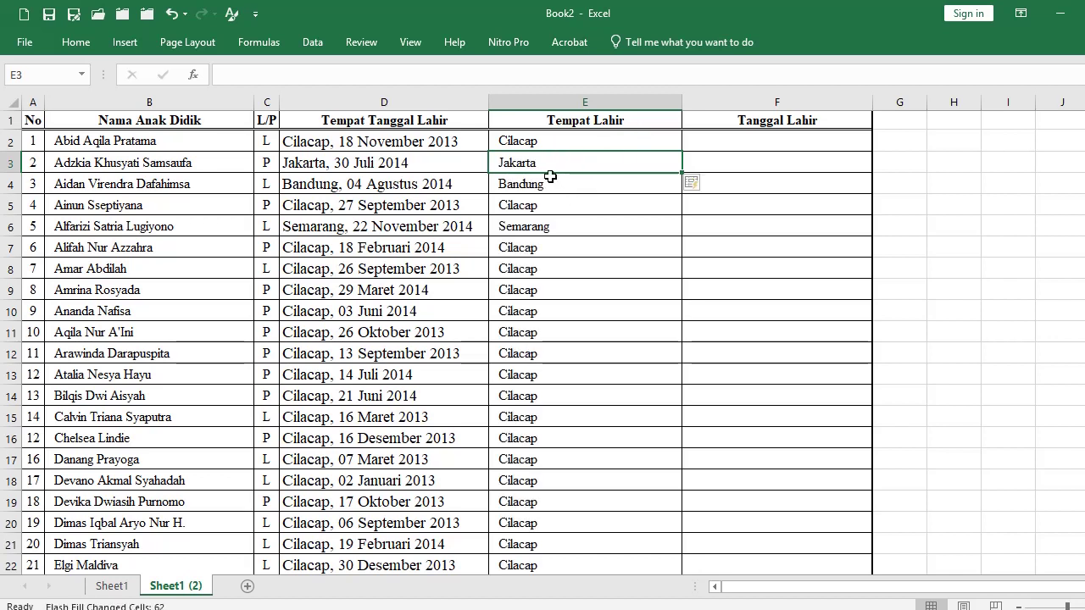
left_click(307, 158)
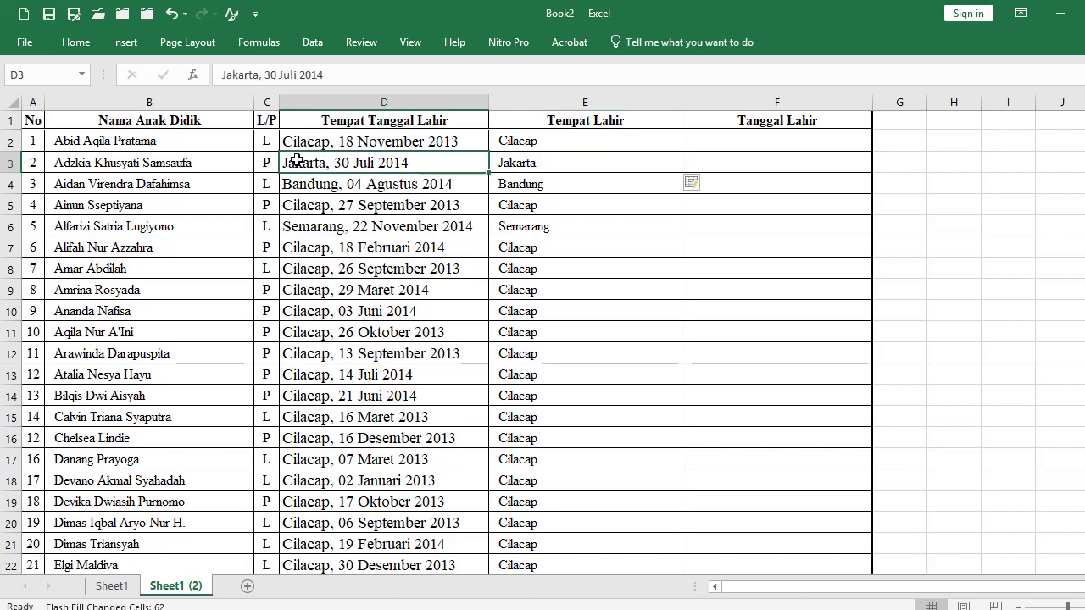
left_click(524, 171)
left_click(526, 184)
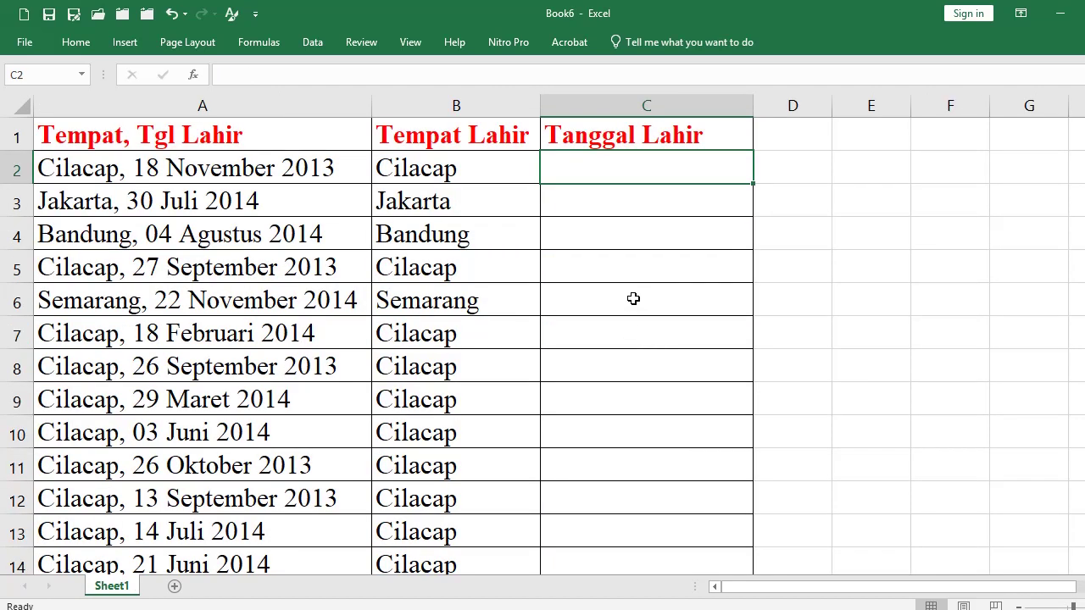
Enter 18 November 2013 in C2 as the first birth date example.
left_click(598, 166)
left_click(200, 172)
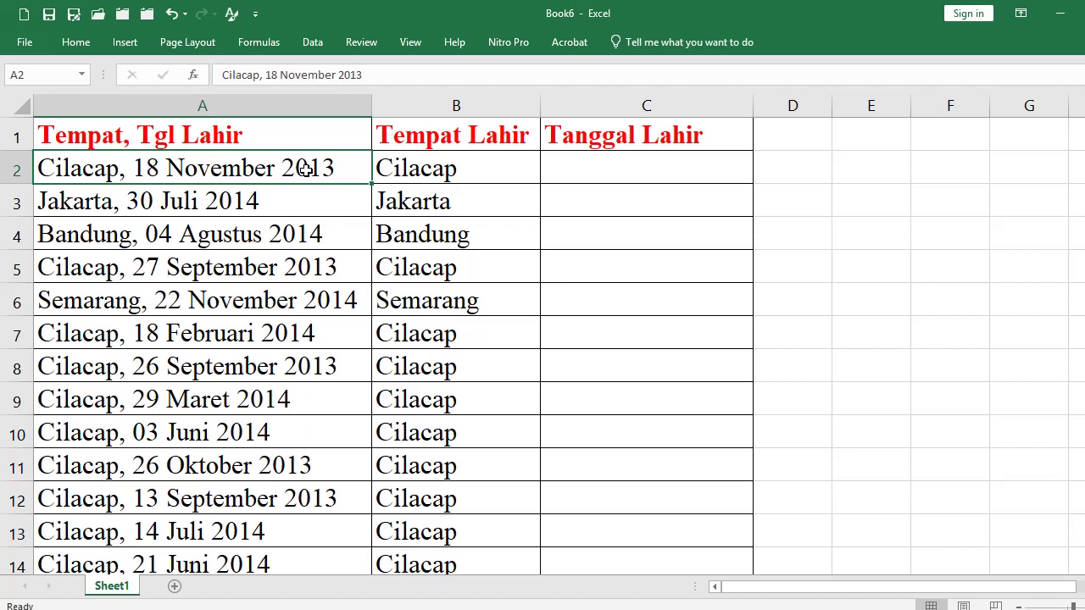
left_click(606, 170)
type("18")
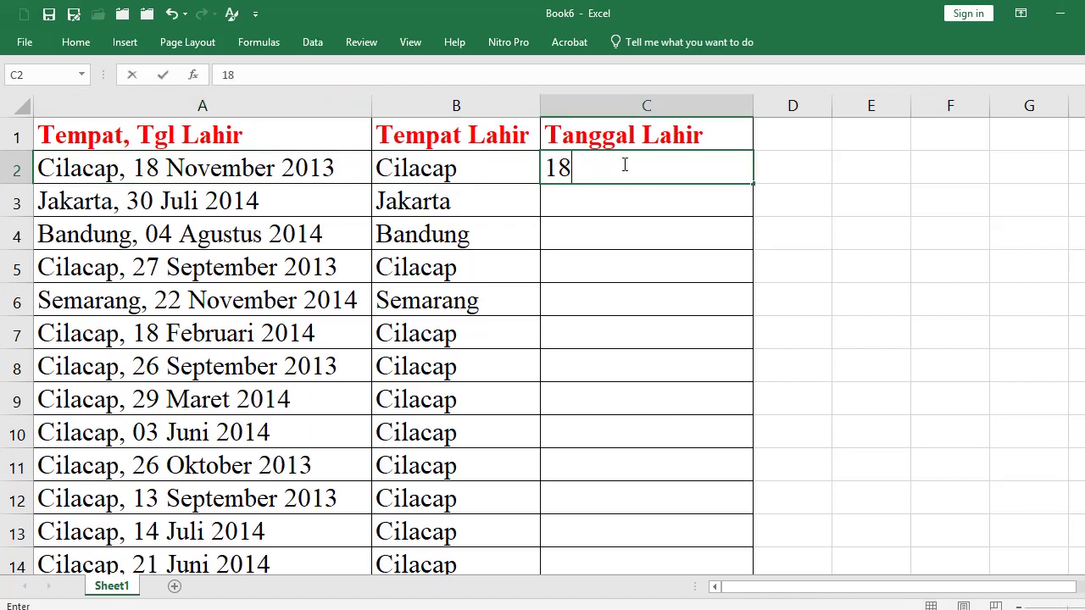
type(" November ")
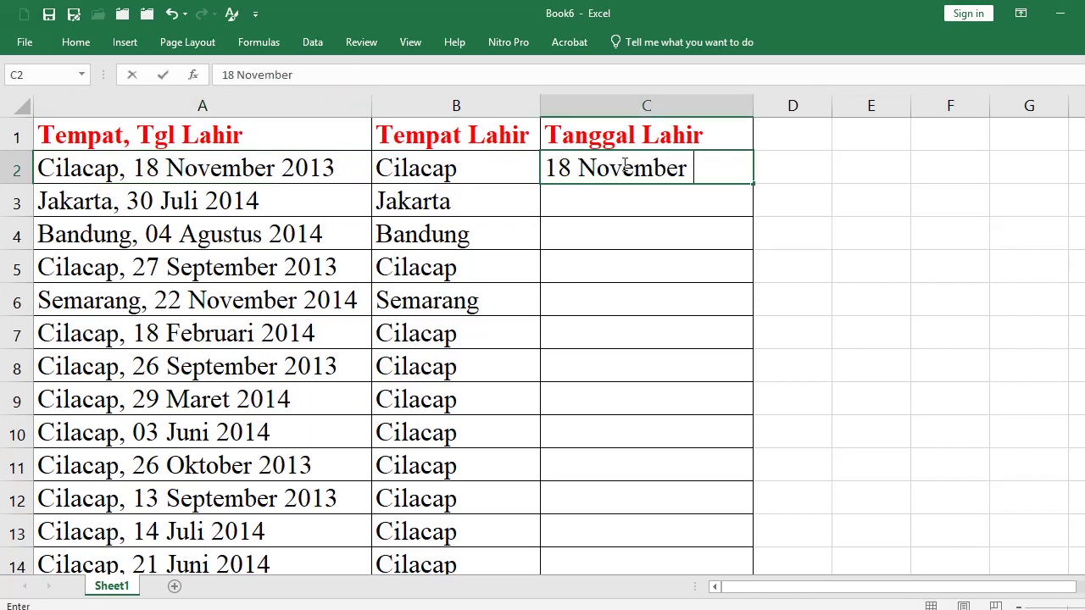
type("2013")
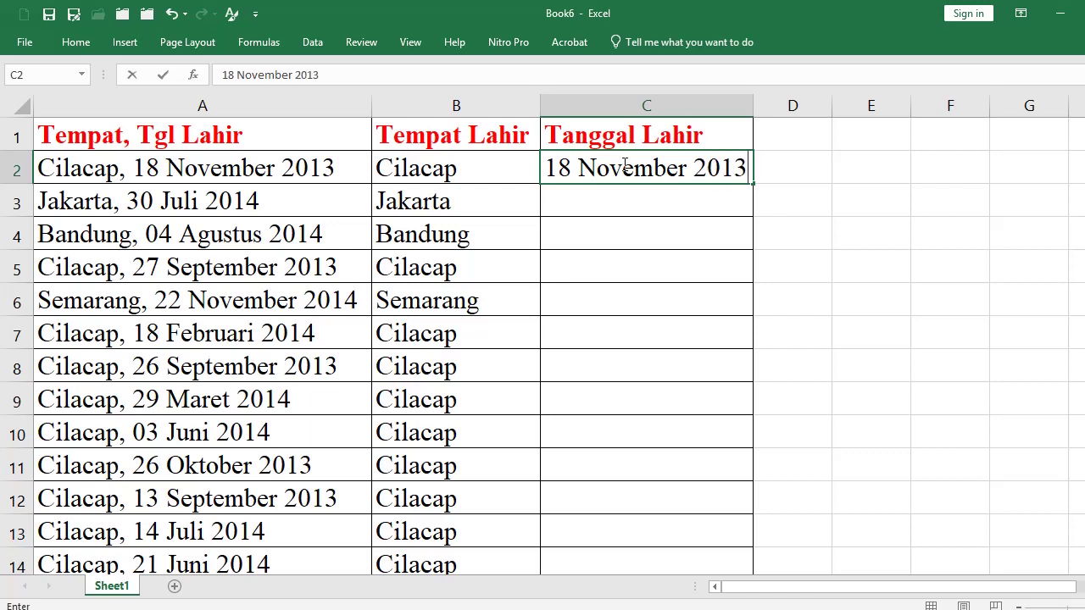
key("Return")
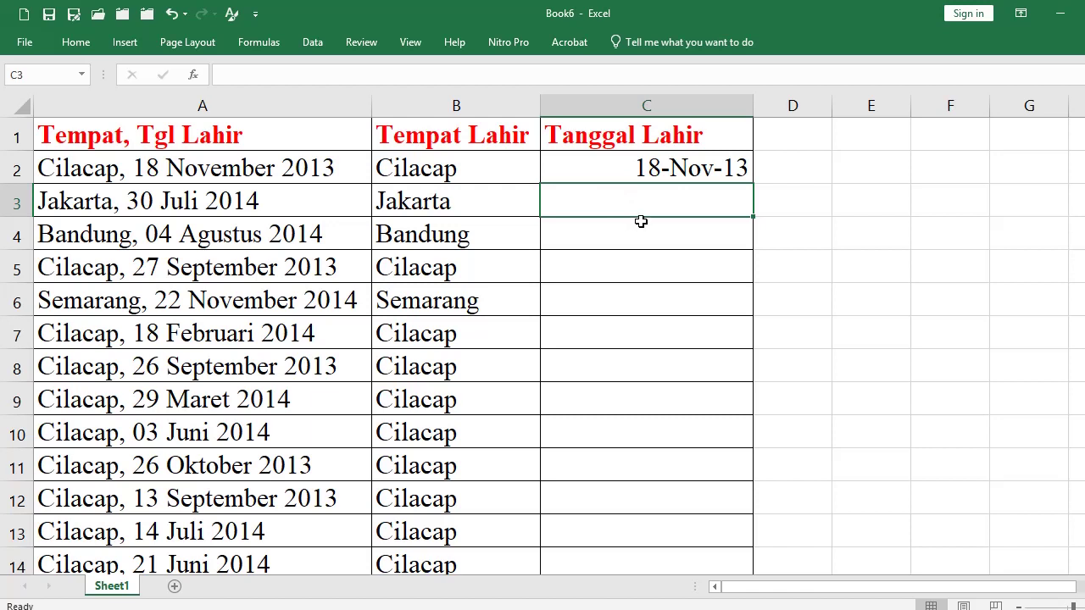
Flash Fill the remaining birth dates and compare them with the source entries.
key("ctrl+e")
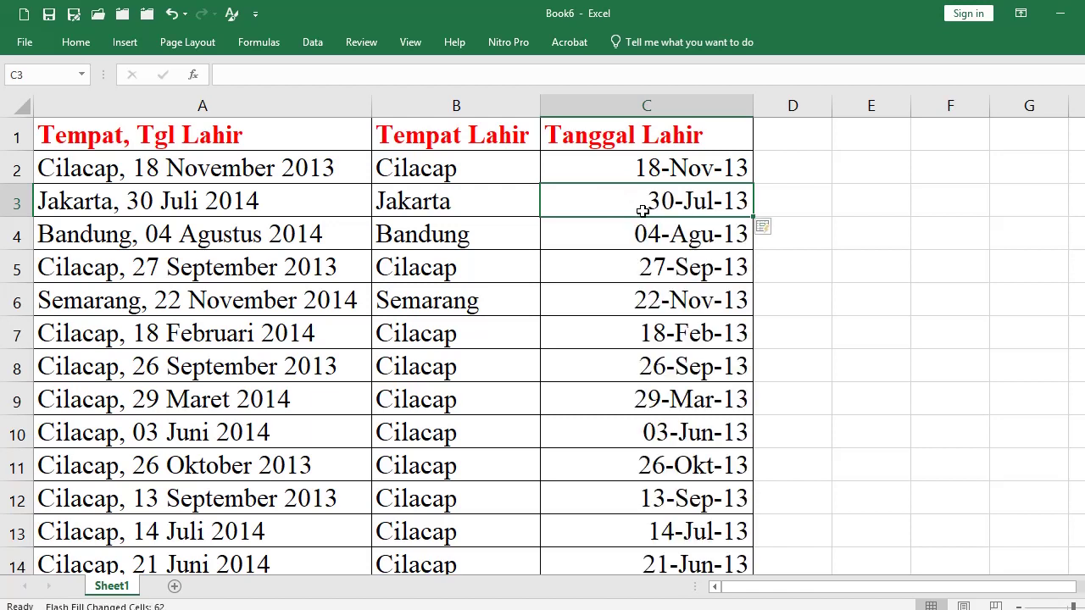
left_click(669, 202)
left_click(188, 203)
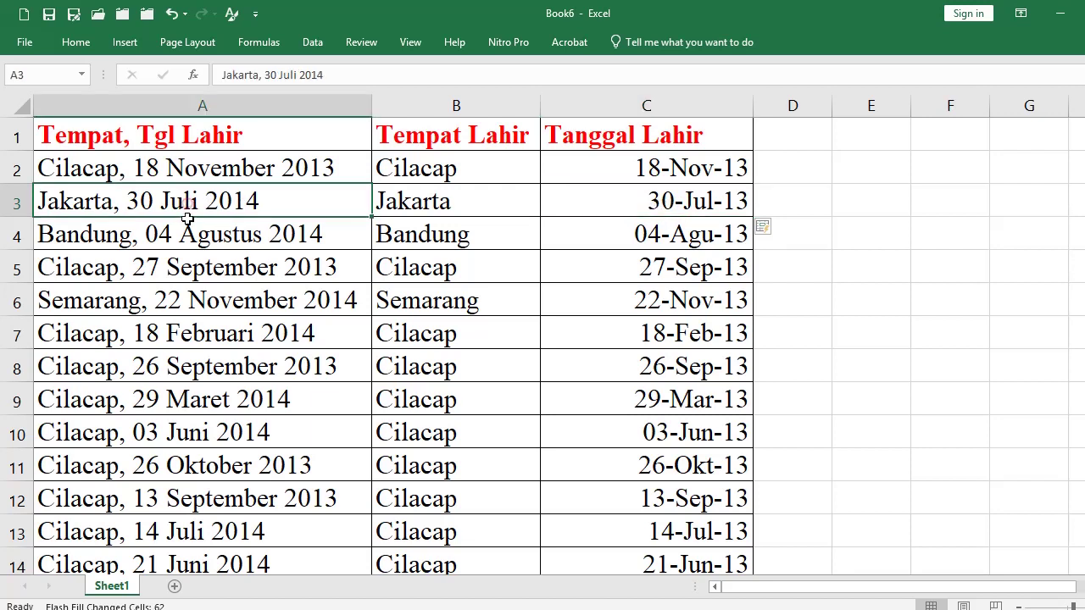
left_click(188, 234)
left_click(17, 235)
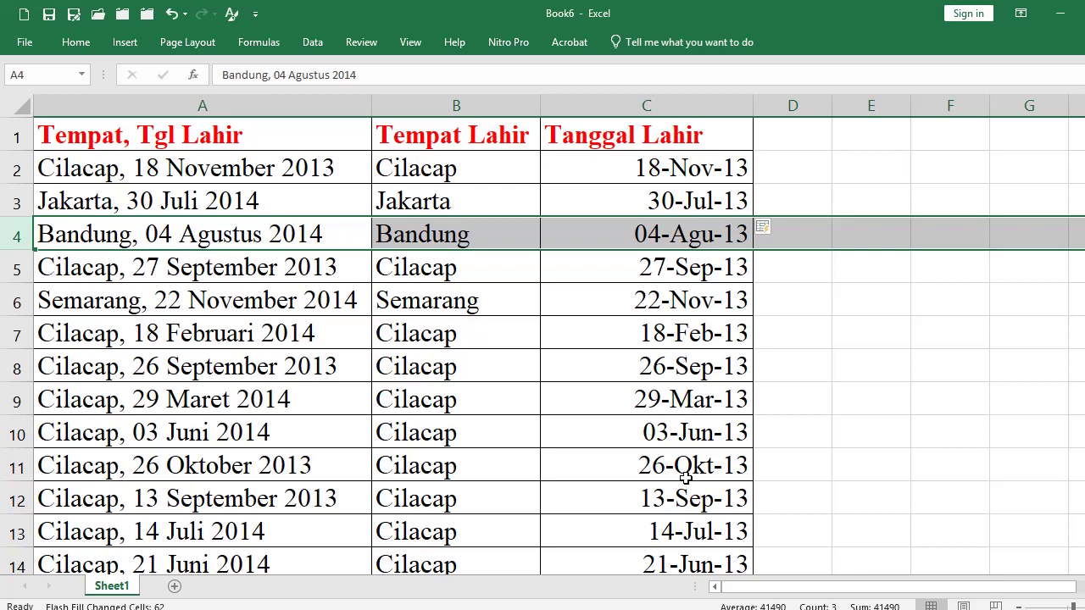
left_click(622, 168)
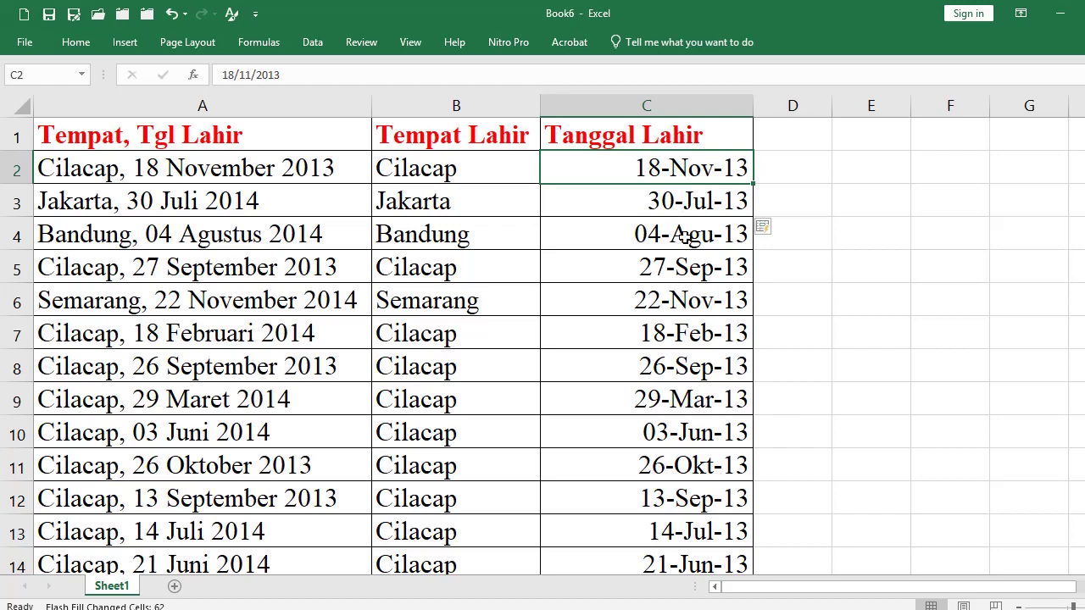
Format C2:C64 with the '14 Maret 2012' long date style and widen column C.
scroll(688, 373, "down", 20)
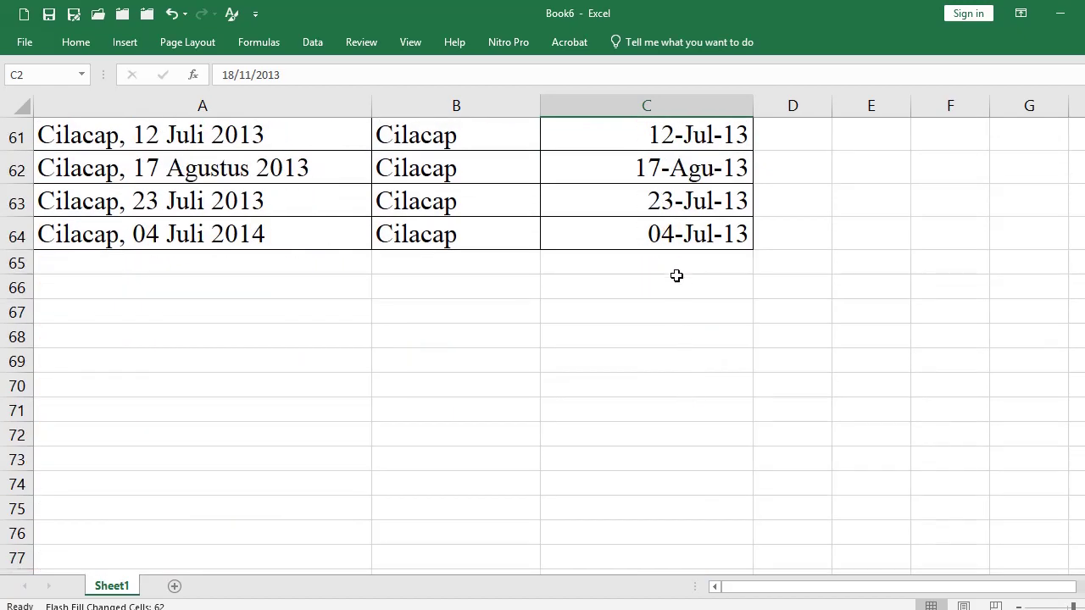
left_click(678, 241, "shift")
scroll(579, 300, "up", 16)
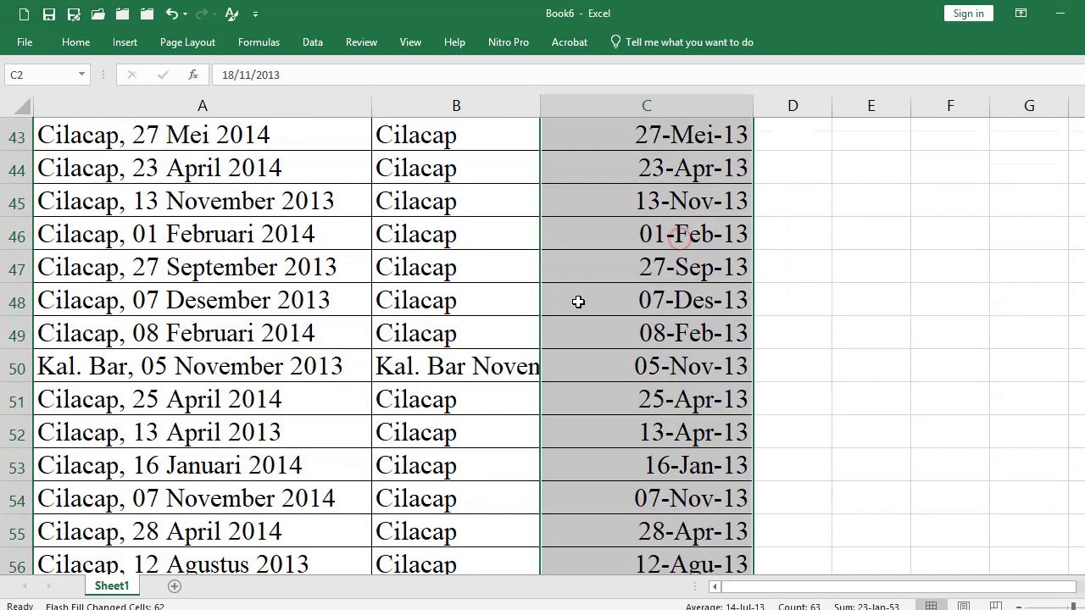
left_click(76, 43)
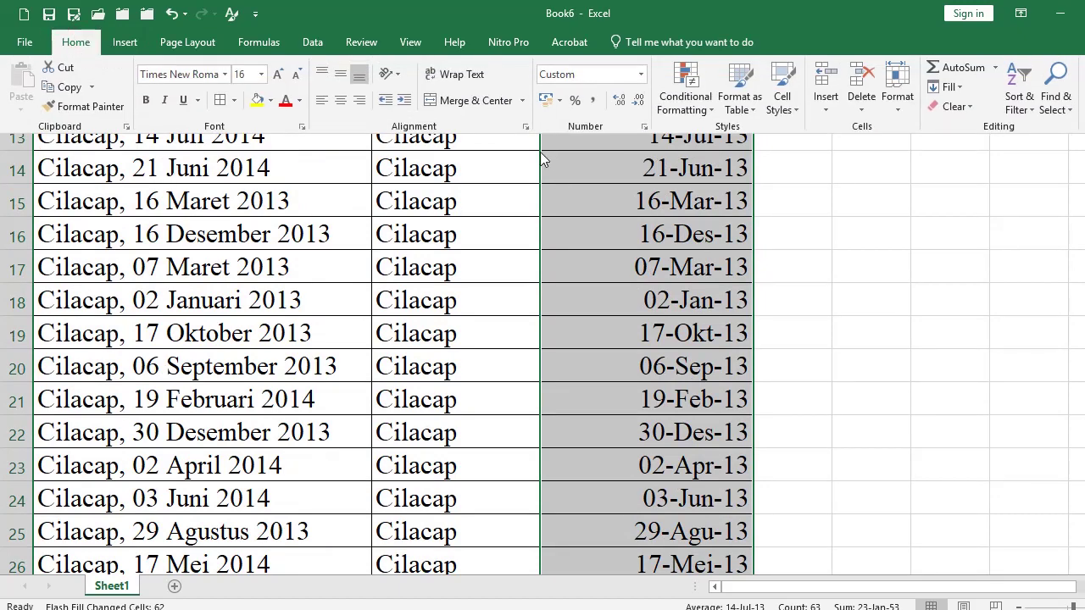
left_click(644, 129)
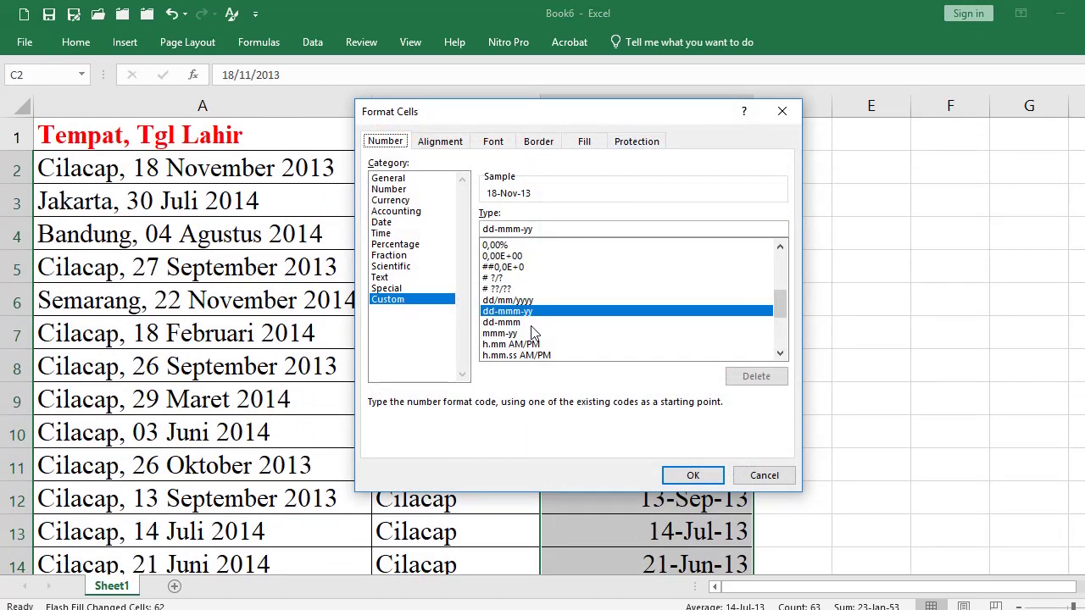
scroll(523, 350, "down", 2)
scroll(523, 351, "down", 1)
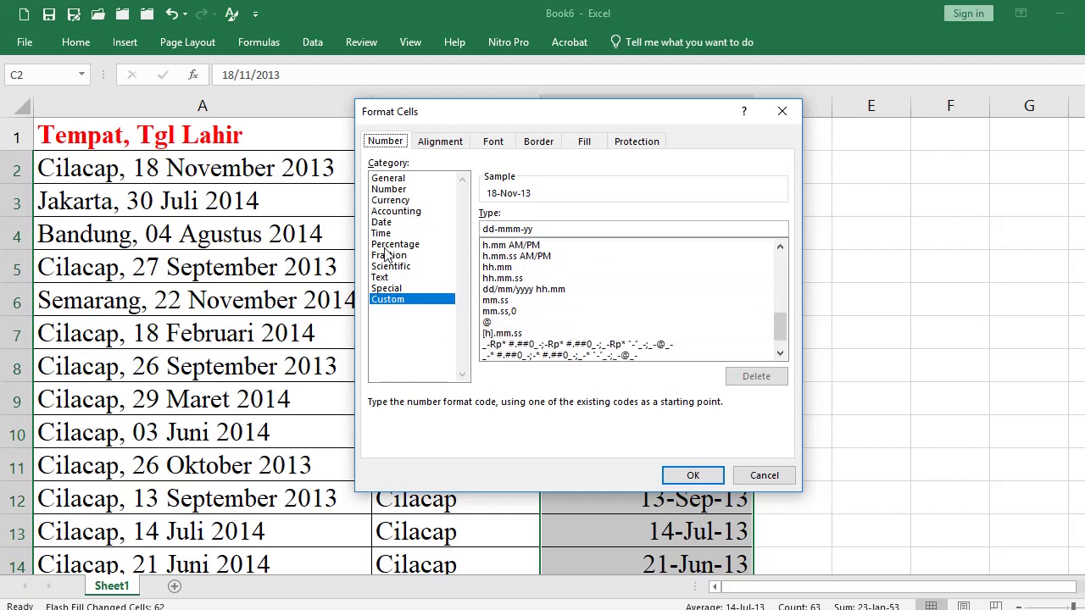
left_click(382, 223)
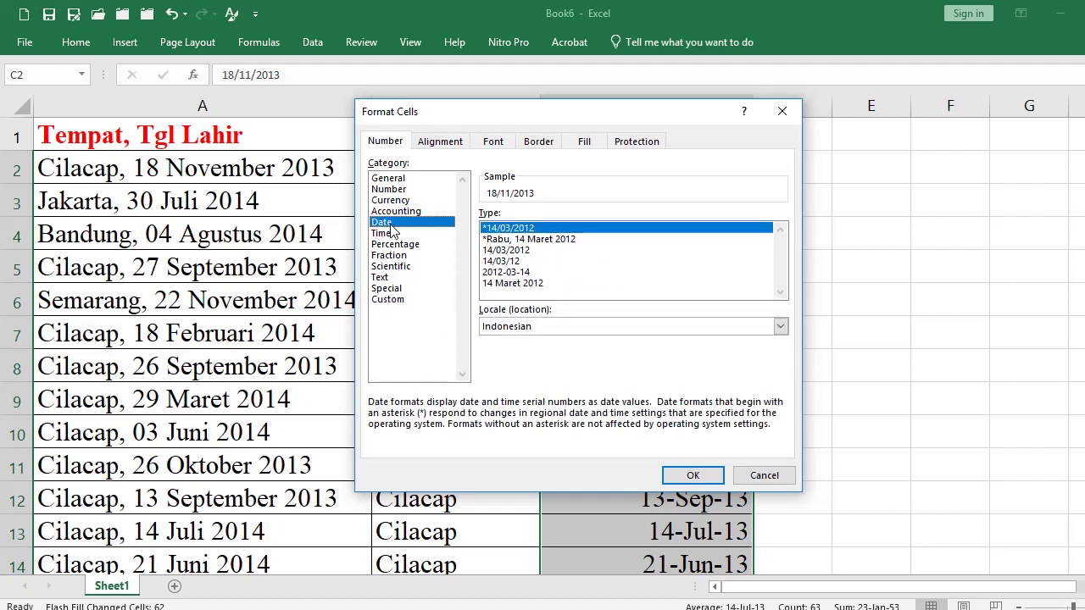
left_click(519, 285)
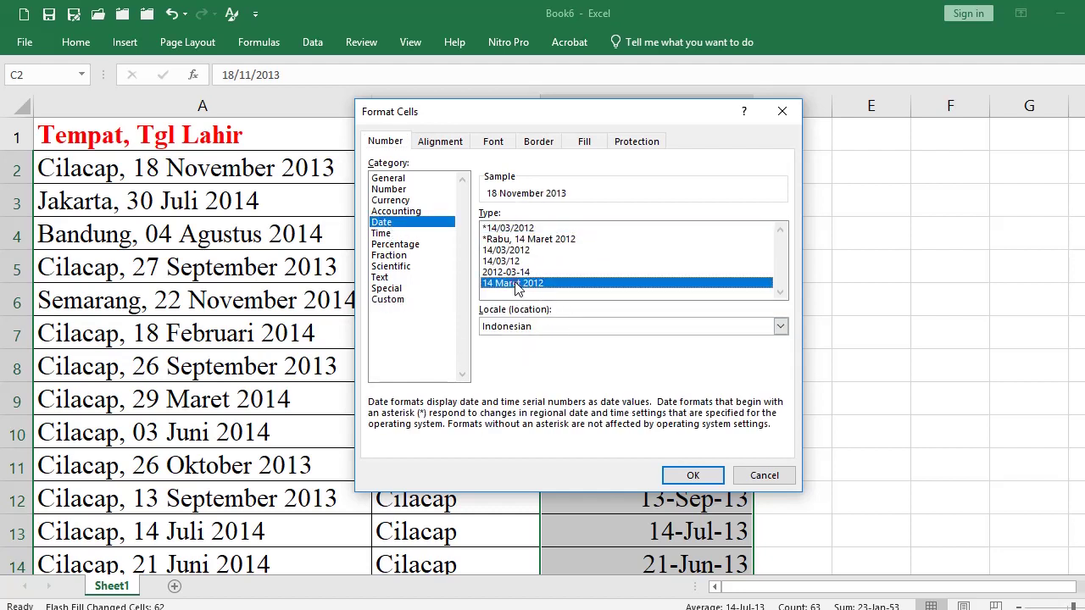
left_click(687, 477)
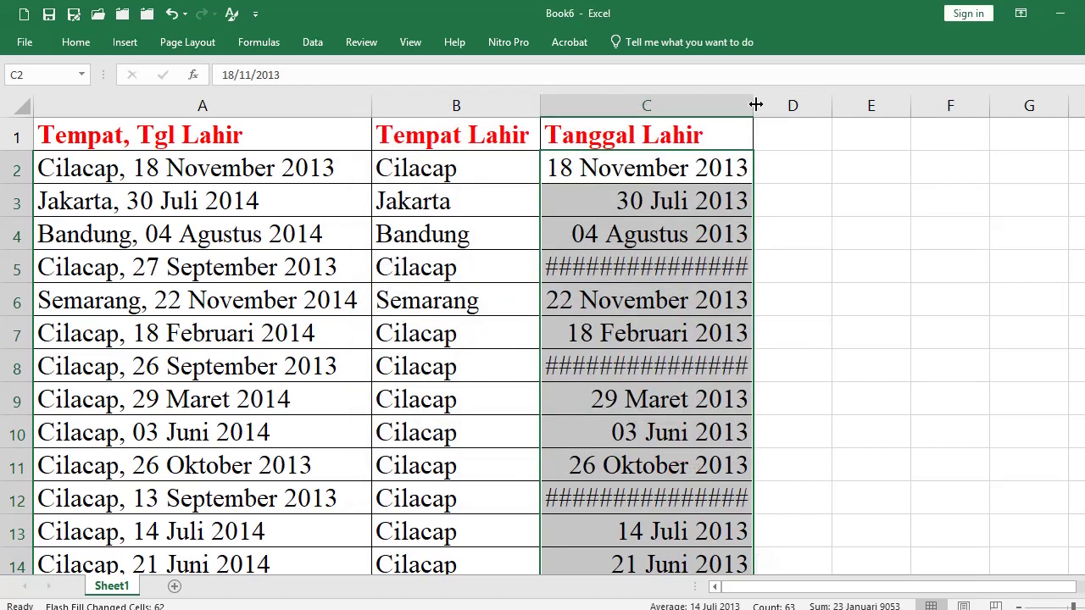
left_click_drag(752, 105, 805, 105)
left_click(872, 238)
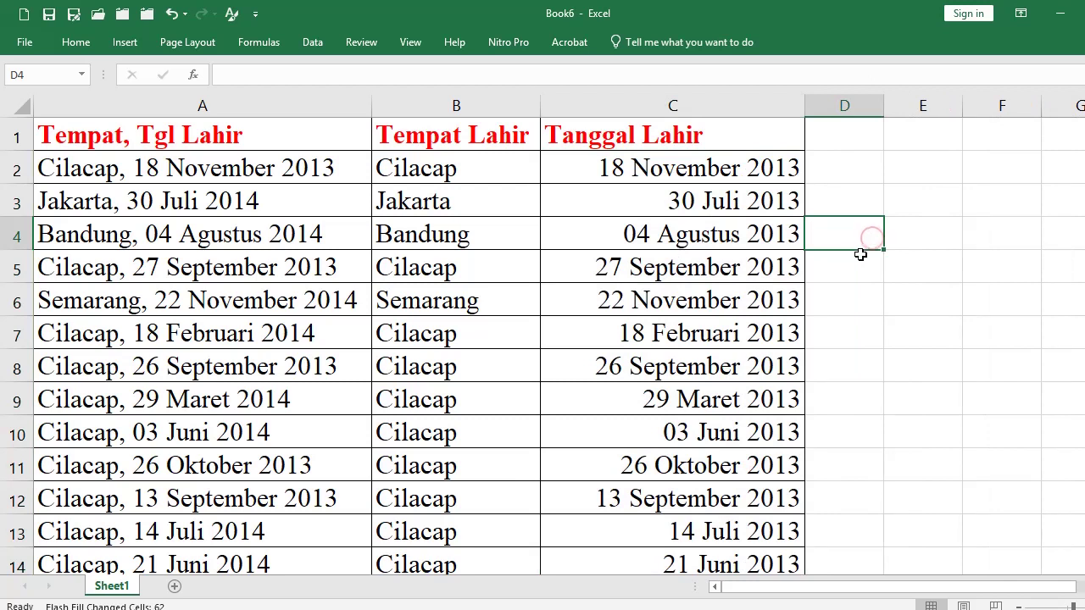